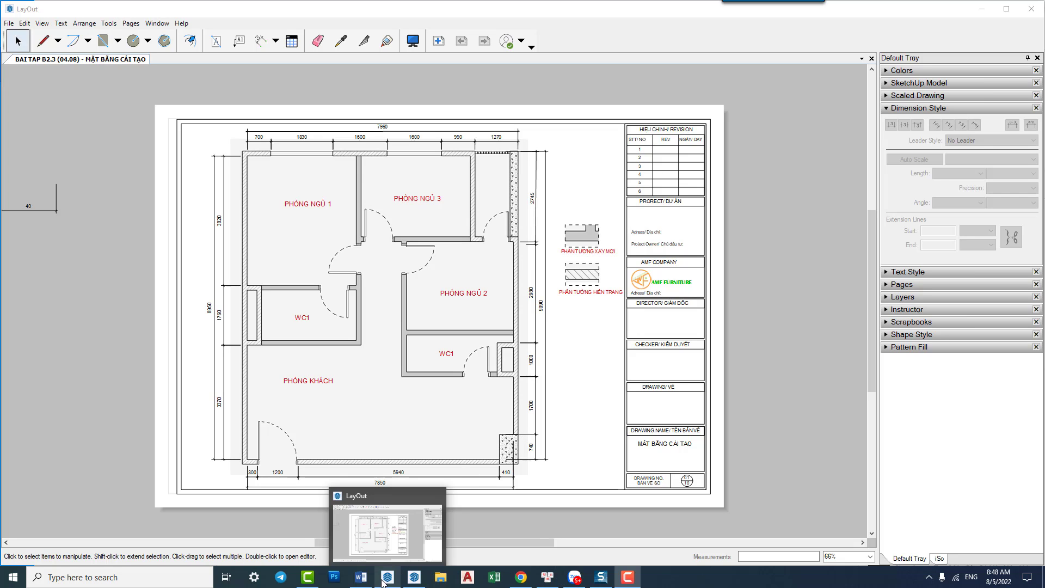
Switch to SketchUp and orbit and zoom around the floor plan model
{"action": "left_click", "coordinate": [424, 582]}
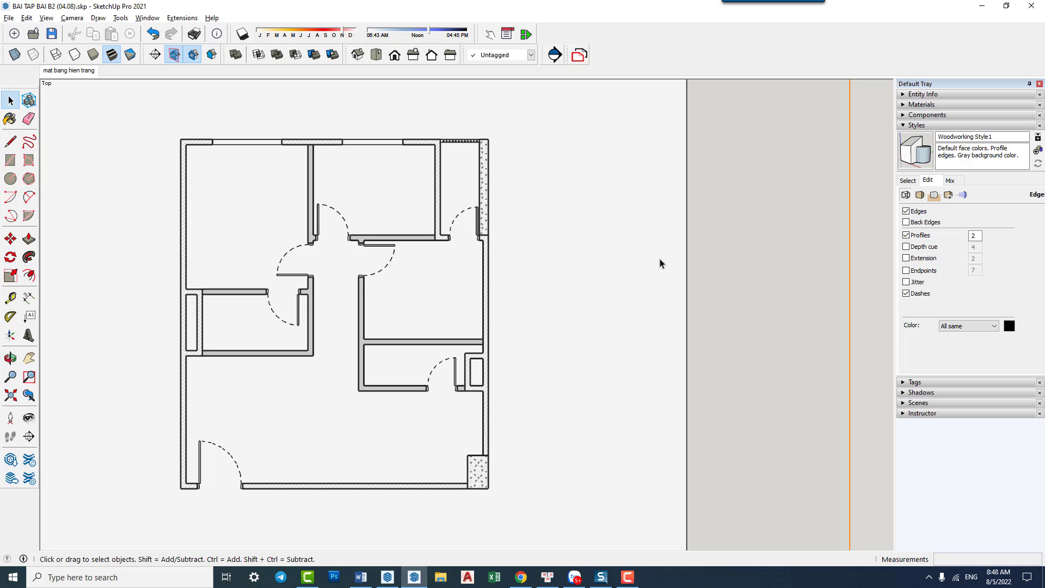
{"action": "middle_click_drag", "start_coordinate": [760, 269], "coordinate": [600, 218]}
{"action": "scroll", "coordinate": [600, 217], "scroll_direction": "down", "scroll_amount": 5}
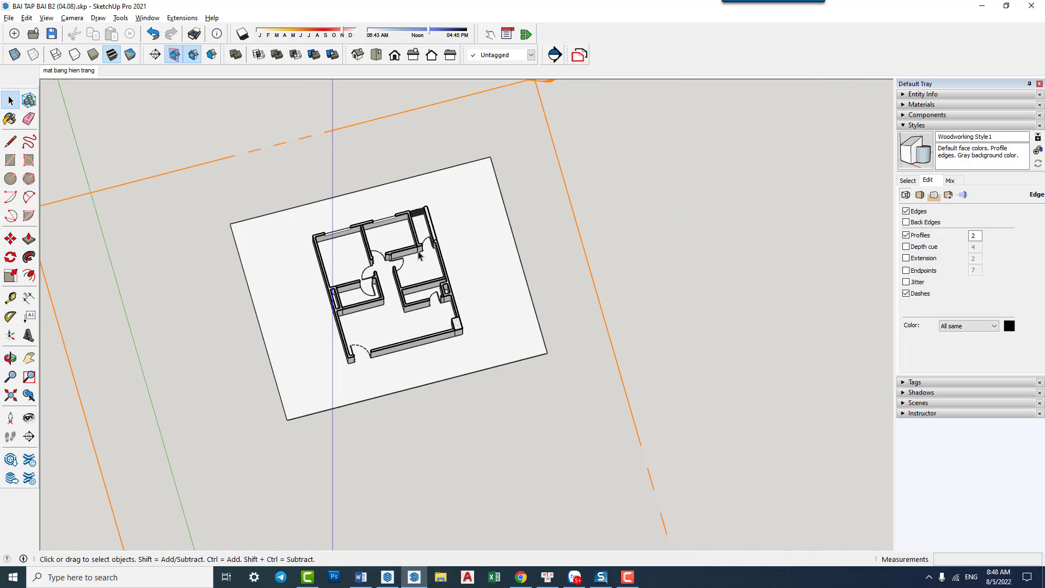
{"action": "left_click_drag", "start_coordinate": [595, 166], "coordinate": [516, 197]}
{"action": "scroll", "coordinate": [520, 202], "scroll_direction": "down", "scroll_amount": 5}
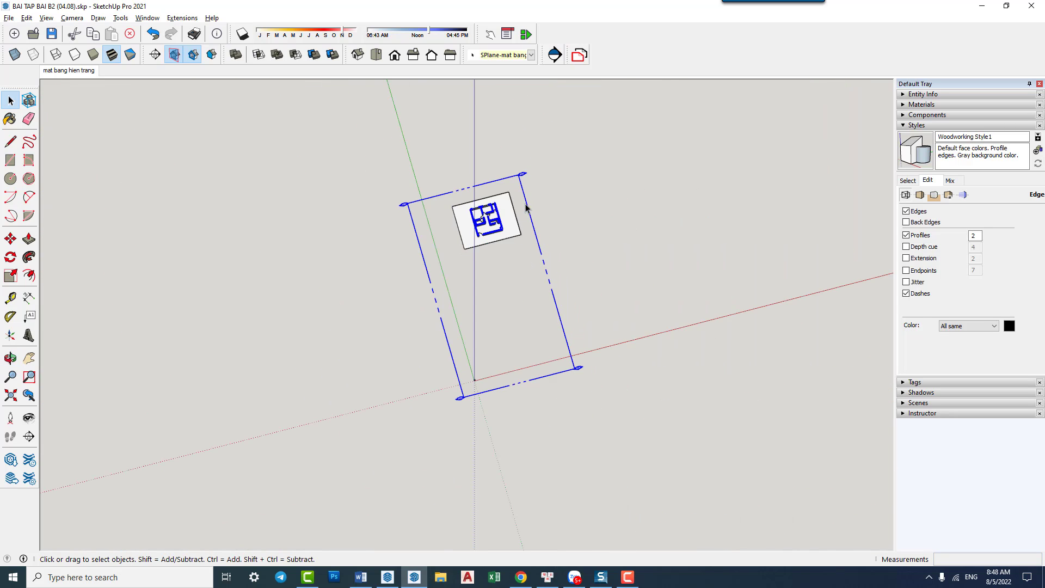
{"action": "left_click", "coordinate": [573, 264]}
{"action": "scroll", "coordinate": [561, 258], "scroll_direction": "up", "scroll_amount": 2}
{"action": "mouse_move", "coordinate": [556, 261]}
{"action": "middle_mouse_down"}
{"action": "mouse_move", "coordinate": [550, 235]}
{"action": "mouse_move", "coordinate": [479, 193]}
{"action": "mouse_move", "coordinate": [462, 319]}
{"action": "middle_mouse_up"}
{"action": "scroll", "coordinate": [462, 319], "scroll_direction": "up", "scroll_amount": 3}
Select the section plane with its floor-plan cut and orbit in for a closer look
{"action": "left_click_drag", "start_coordinate": [437, 100], "coordinate": [610, 222]}
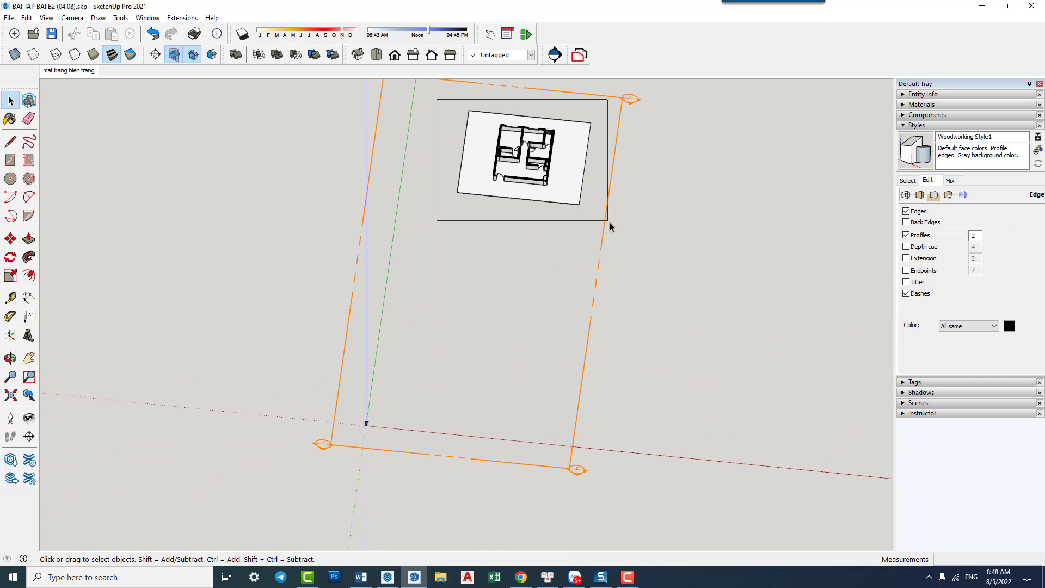
{"action": "scroll", "coordinate": [374, 425], "scroll_direction": "up", "scroll_amount": 2}
{"action": "scroll", "coordinate": [382, 411], "scroll_direction": "up", "scroll_amount": 2}
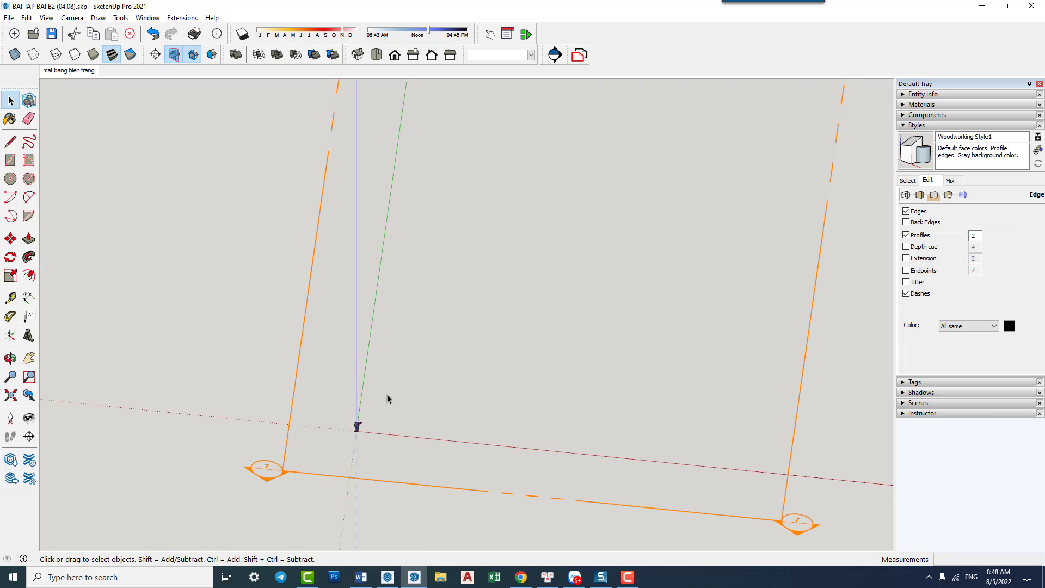
{"action": "scroll", "coordinate": [432, 379], "scroll_direction": "down", "scroll_amount": 2}
{"action": "scroll", "coordinate": [433, 375], "scroll_direction": "down", "scroll_amount": 2}
{"action": "scroll", "coordinate": [459, 358], "scroll_direction": "down", "scroll_amount": 2}
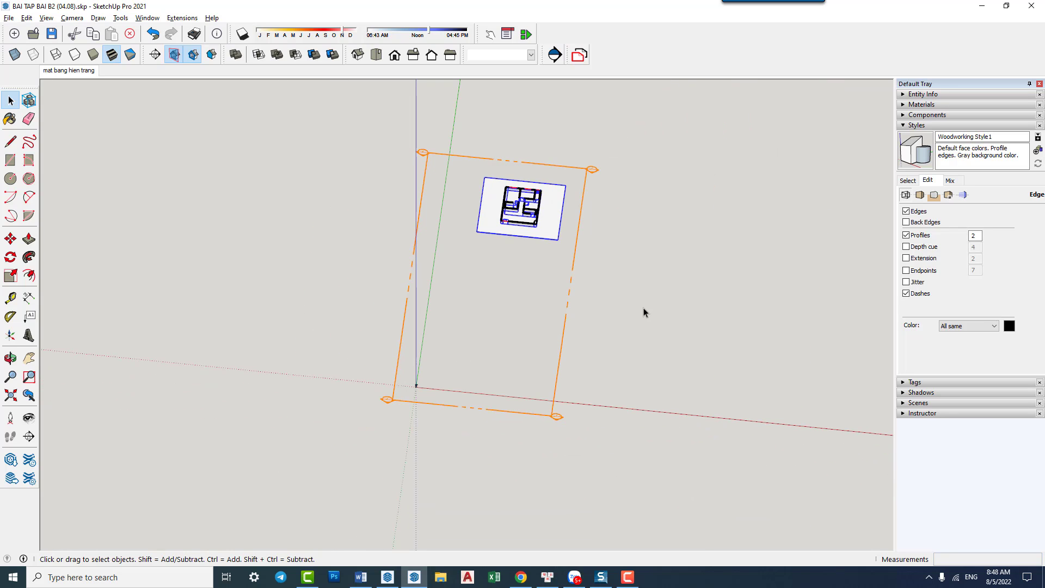
{"action": "left_click", "coordinate": [643, 308]}
{"action": "scroll", "coordinate": [577, 242], "scroll_direction": "up", "scroll_amount": 2}
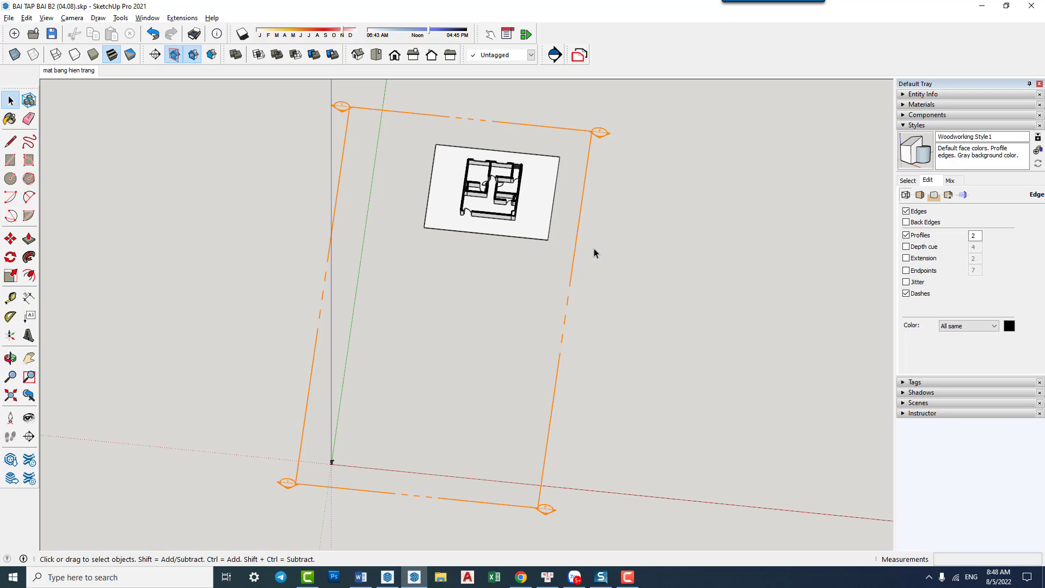
{"action": "left_click", "coordinate": [600, 140]}
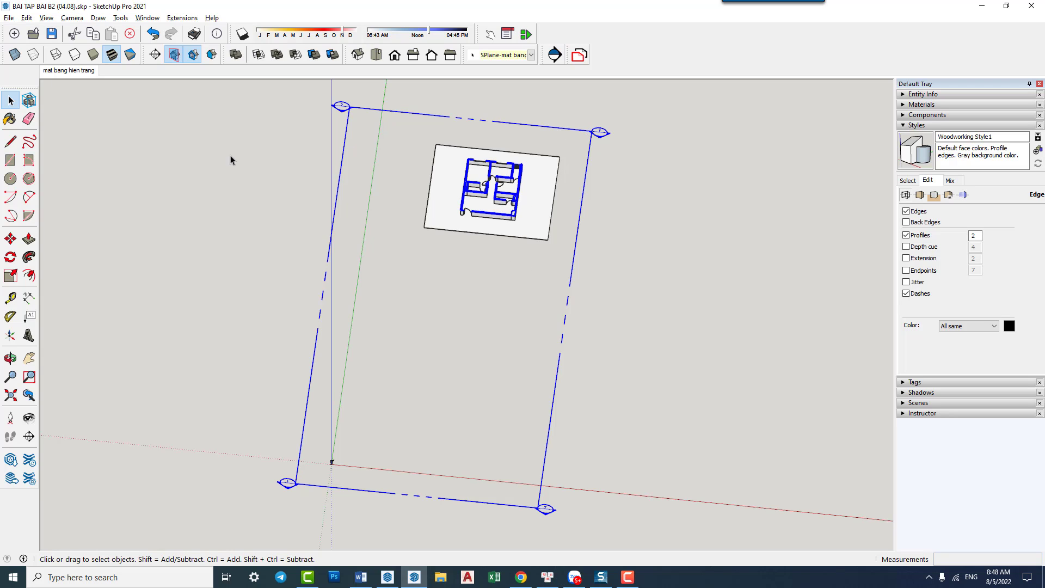
{"action": "middle_click_drag", "start_coordinate": [89, 90], "coordinate": [289, 221]}
Switch to a flat Top view and select the floor plan with its section plane
{"action": "key", "text": "F2"}
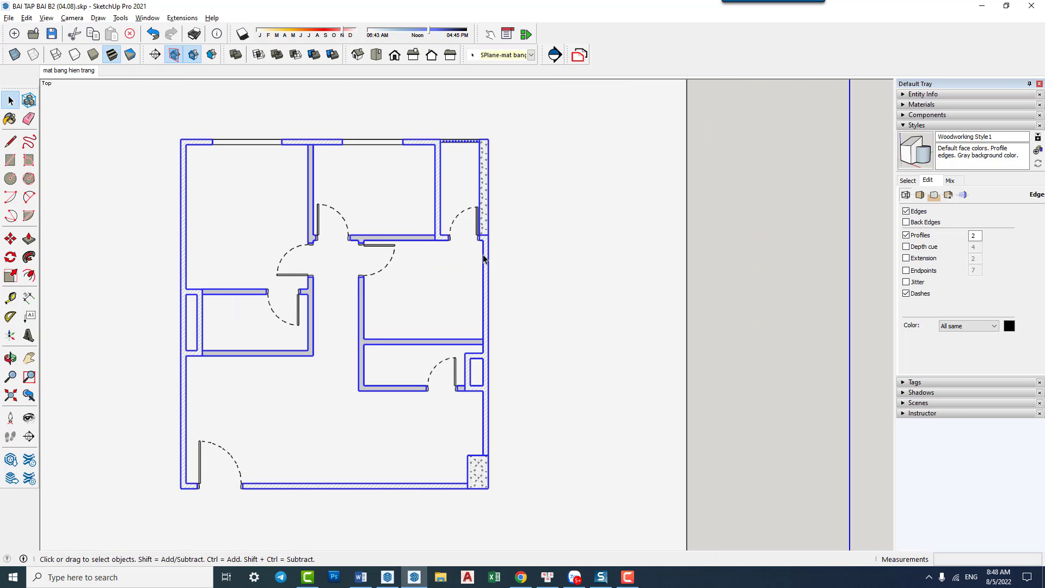
{"action": "left_click", "coordinate": [561, 192]}
{"action": "left_click", "coordinate": [747, 205]}
Review the Woodworking Style1 Background and Face settings in the Styles editor
{"action": "left_click", "coordinate": [916, 126]}
{"action": "left_click", "coordinate": [916, 126]}
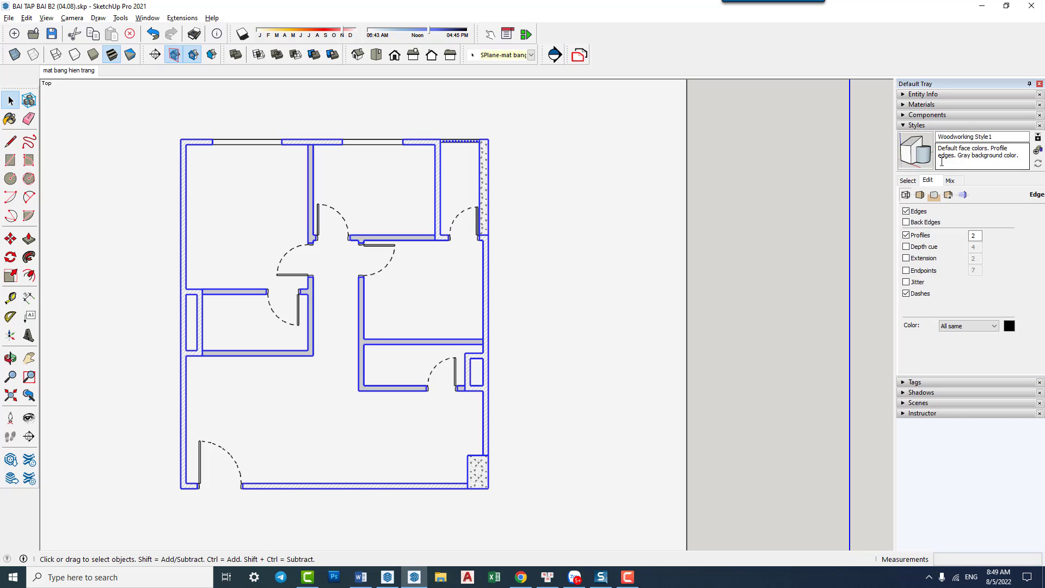
{"action": "left_click", "coordinate": [934, 196]}
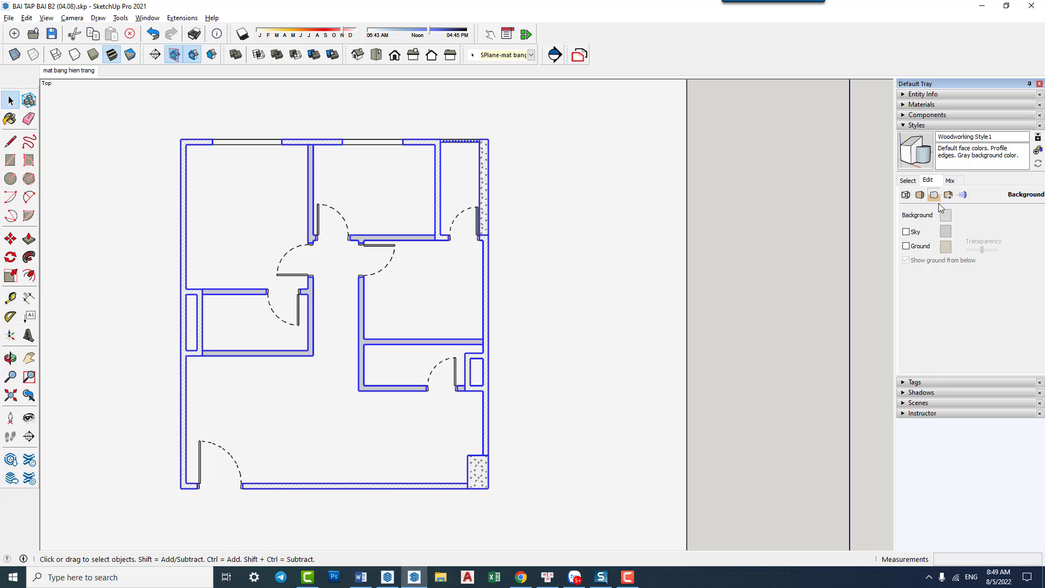
{"action": "left_click", "coordinate": [906, 195]}
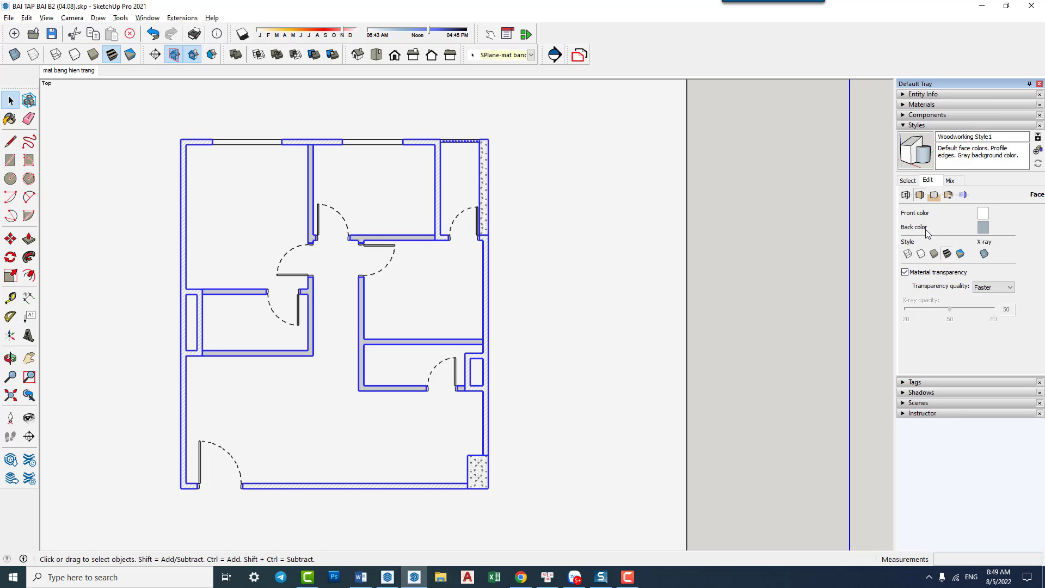
Set the style's sky colour to white in the Background settings
{"action": "left_click", "coordinate": [932, 197]}
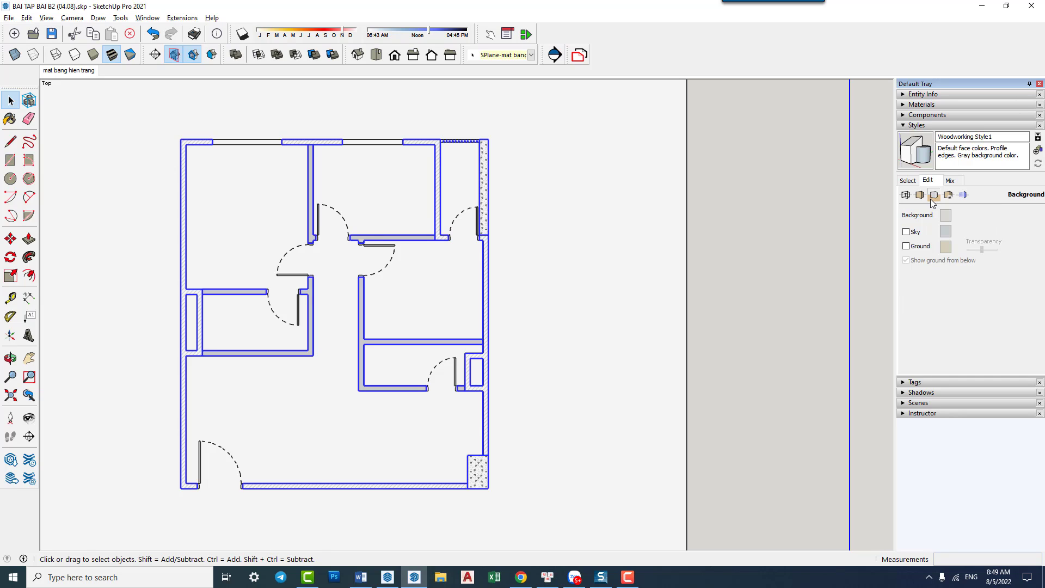
{"action": "left_click", "coordinate": [946, 233]}
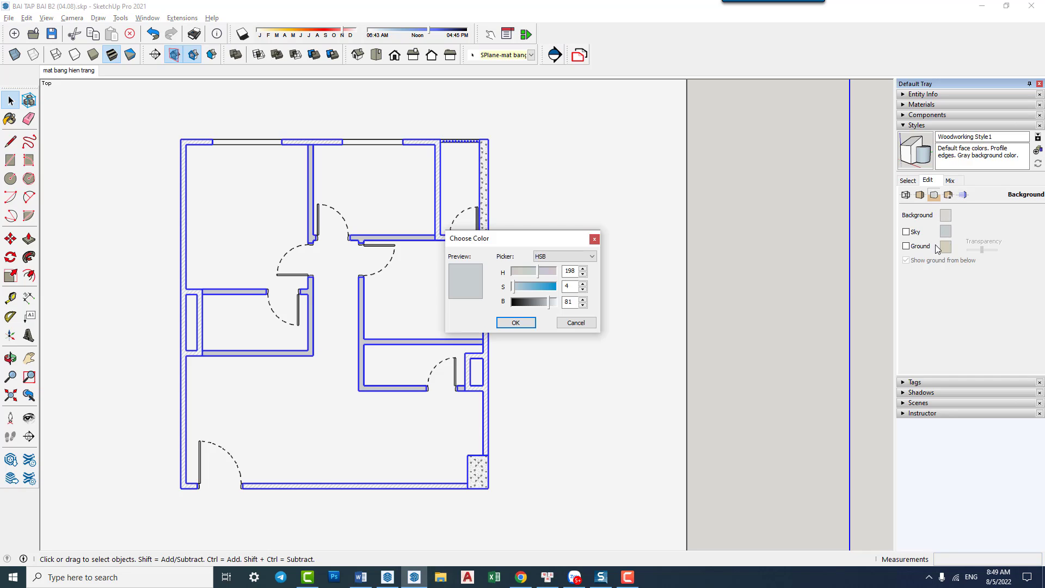
{"action": "left_click_drag", "start_coordinate": [553, 308], "coordinate": [574, 321]}
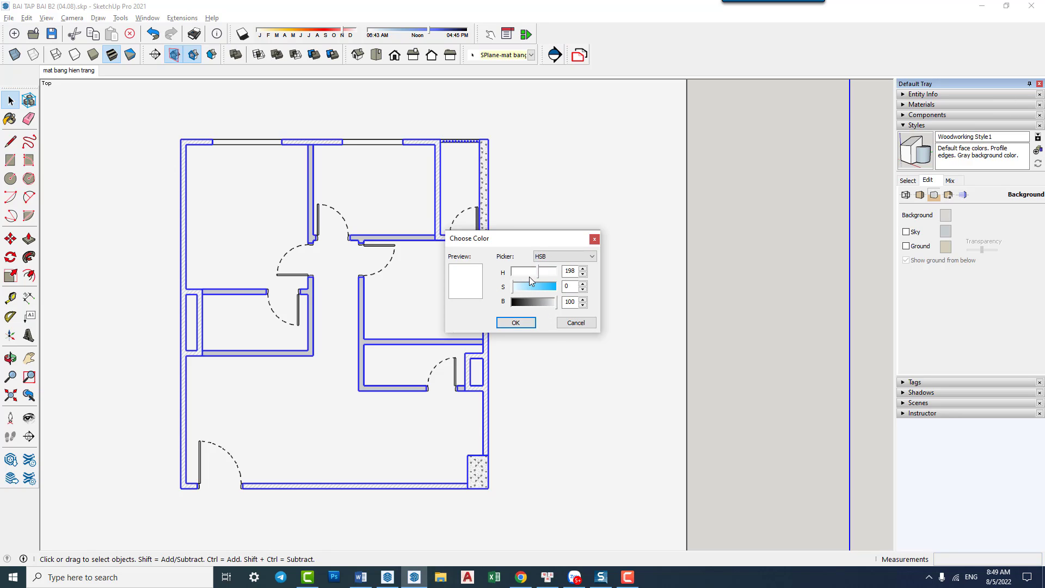
{"action": "left_click_drag", "start_coordinate": [538, 272], "coordinate": [588, 283]}
{"action": "left_click", "coordinate": [516, 322]}
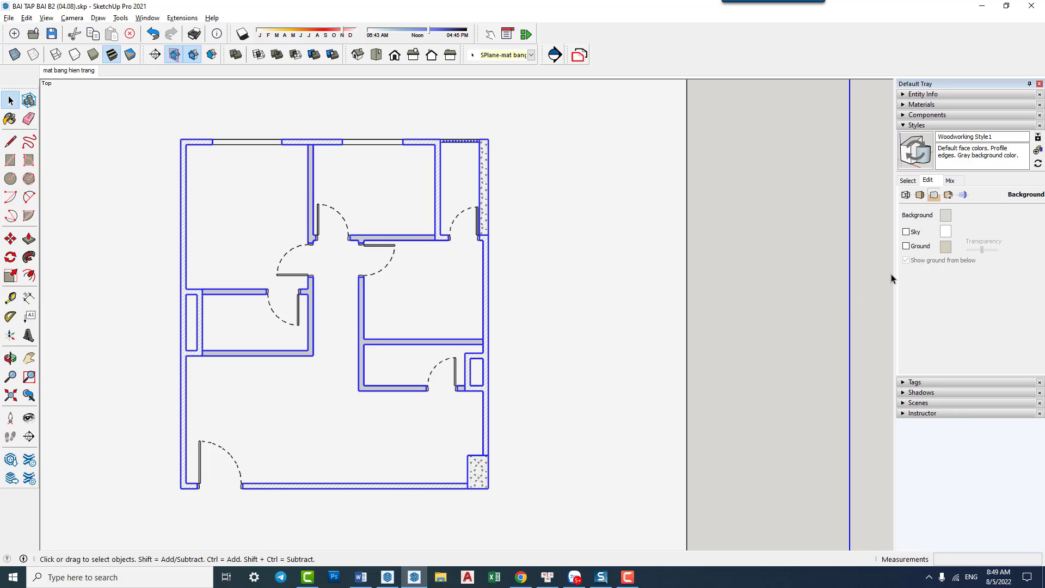
{"action": "left_click", "coordinate": [907, 232]}
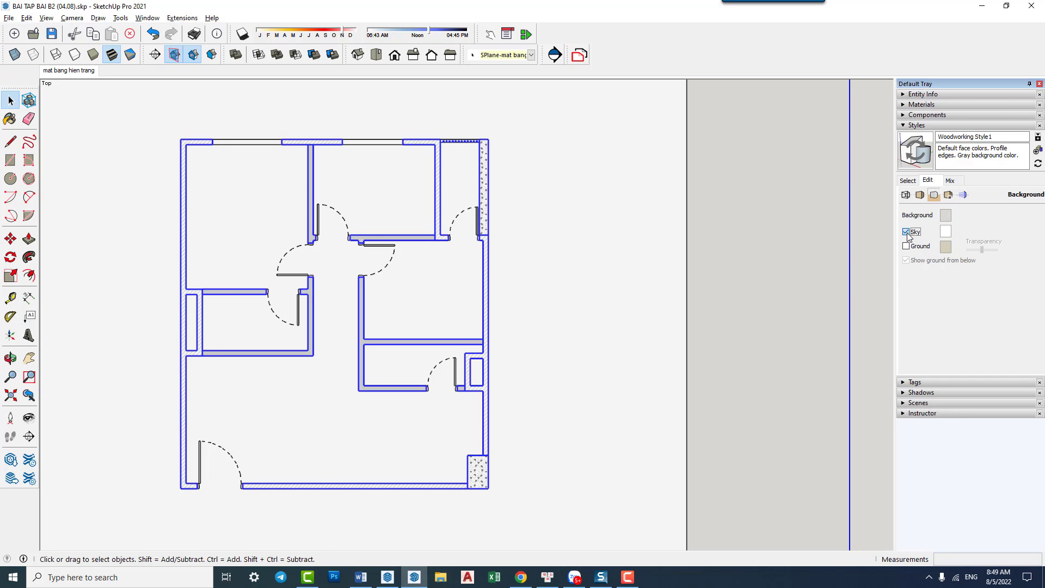
{"action": "left_click", "coordinate": [907, 232]}
Set the ground colour to white at 100 brightness, then enable both Ground and Sky
{"action": "left_click", "coordinate": [946, 247]}
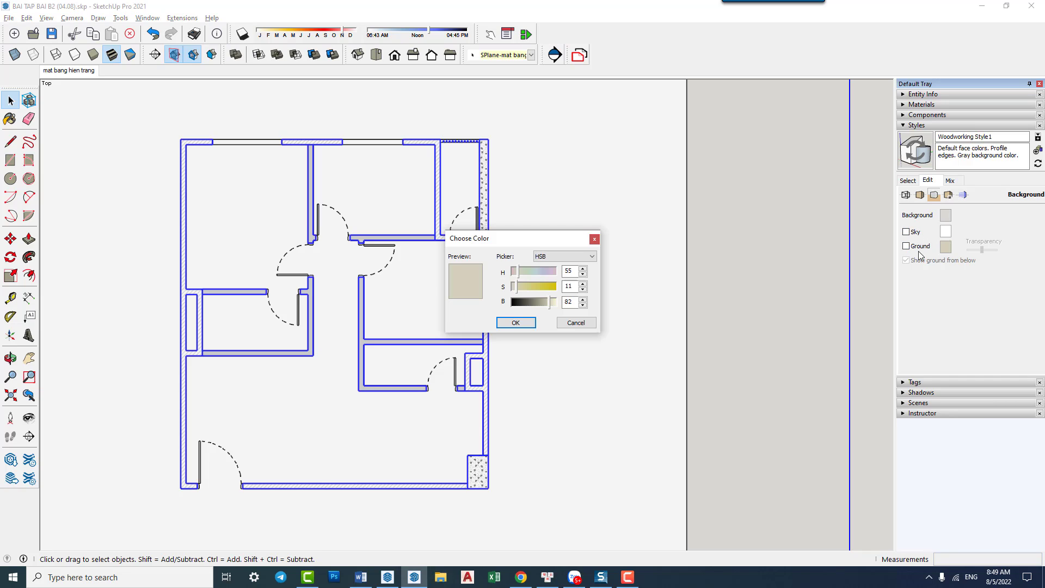
{"action": "left_click", "coordinate": [552, 303]}
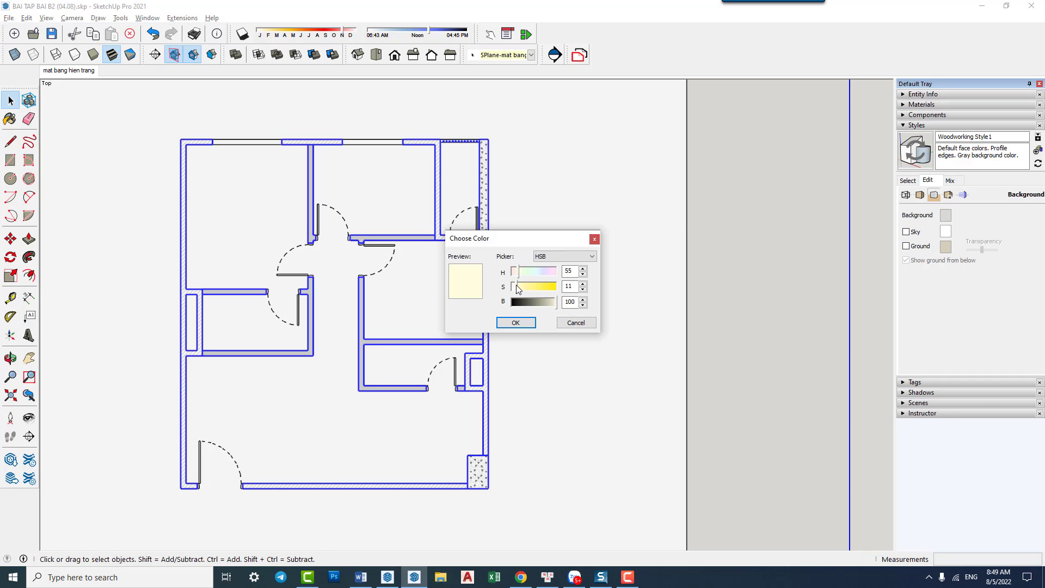
{"action": "left_click_drag", "start_coordinate": [516, 288], "coordinate": [499, 280]}
{"action": "left_click", "coordinate": [516, 323]}
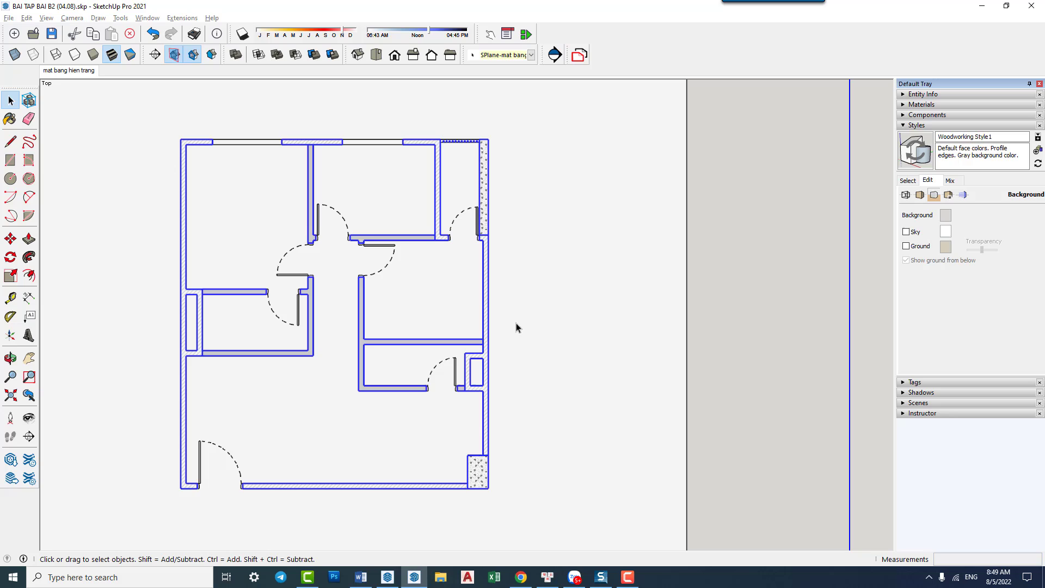
{"action": "left_click", "coordinate": [906, 246]}
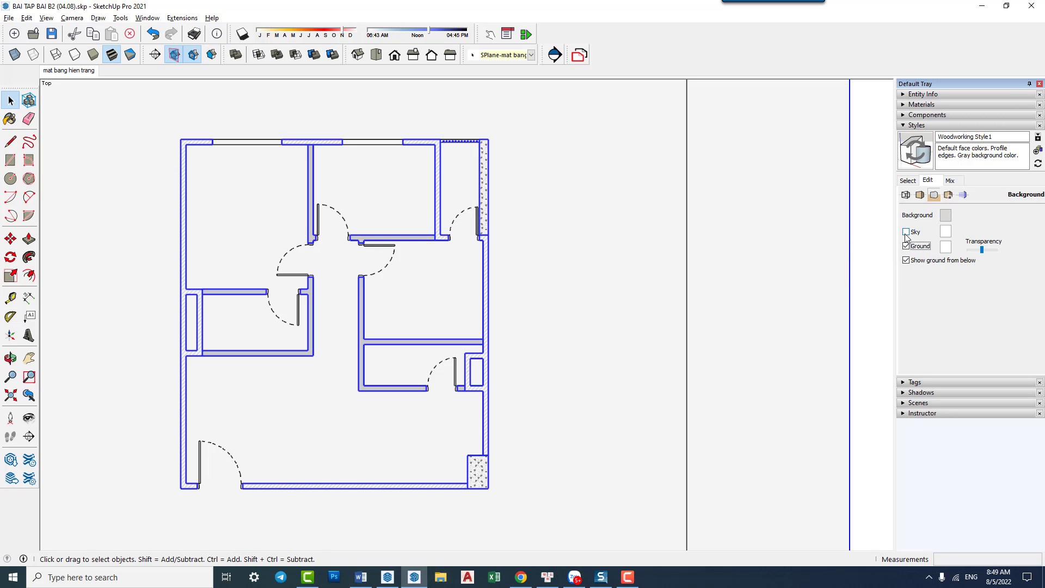
{"action": "left_click", "coordinate": [906, 233]}
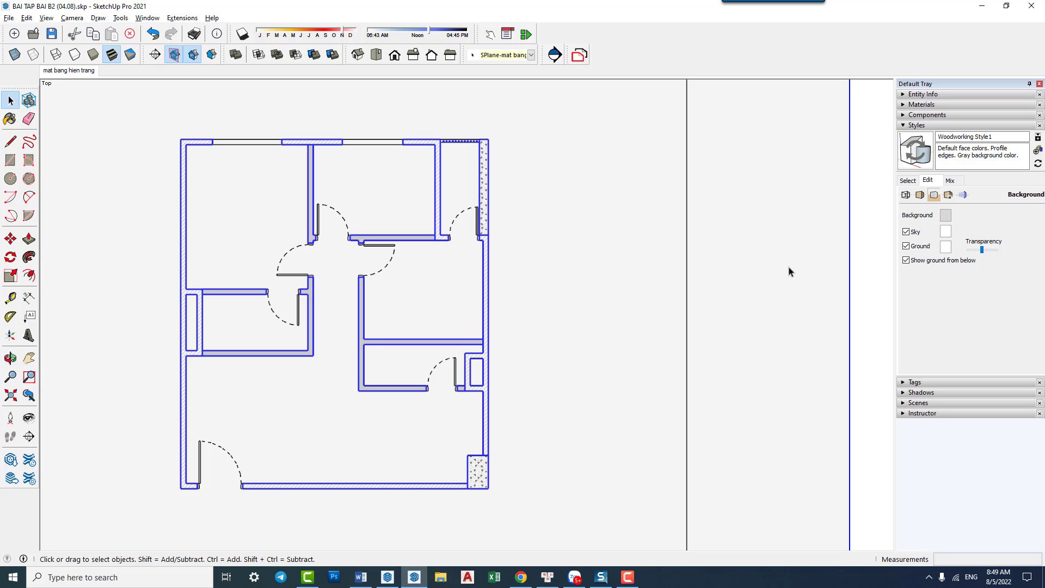
Hide section planes and update the mat bang hien trang scene with the new style
{"action": "right_click", "coordinate": [737, 195]}
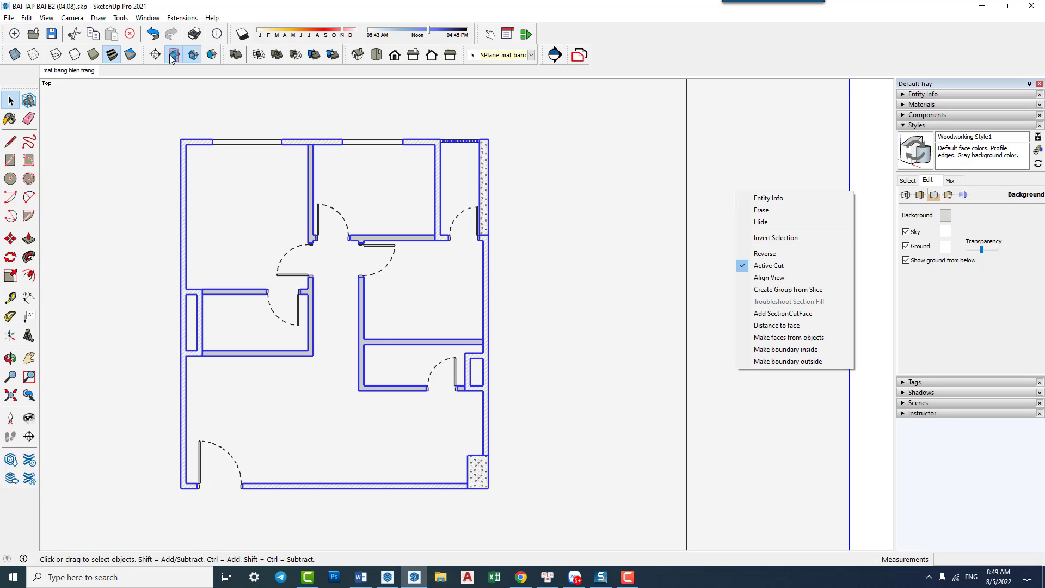
{"action": "left_click", "coordinate": [336, 196]}
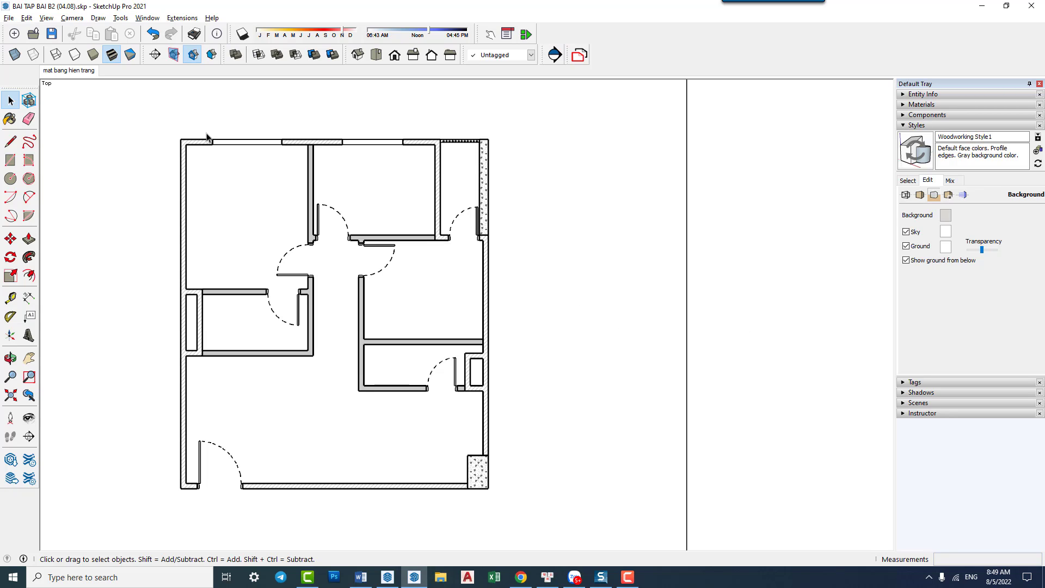
{"action": "right_click", "coordinate": [58, 72]}
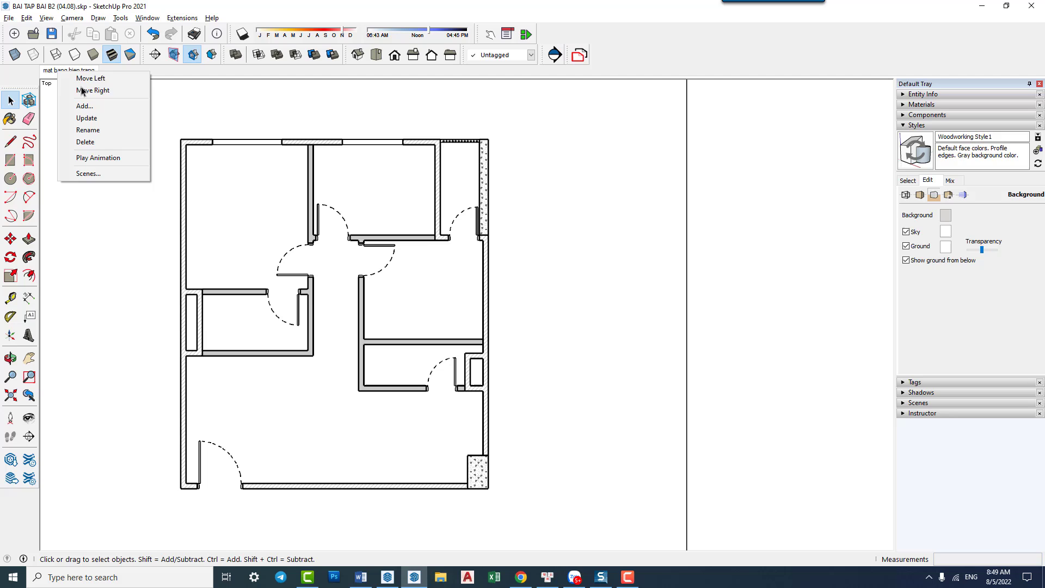
{"action": "left_click", "coordinate": [105, 119]}
{"action": "left_click", "coordinate": [542, 338]}
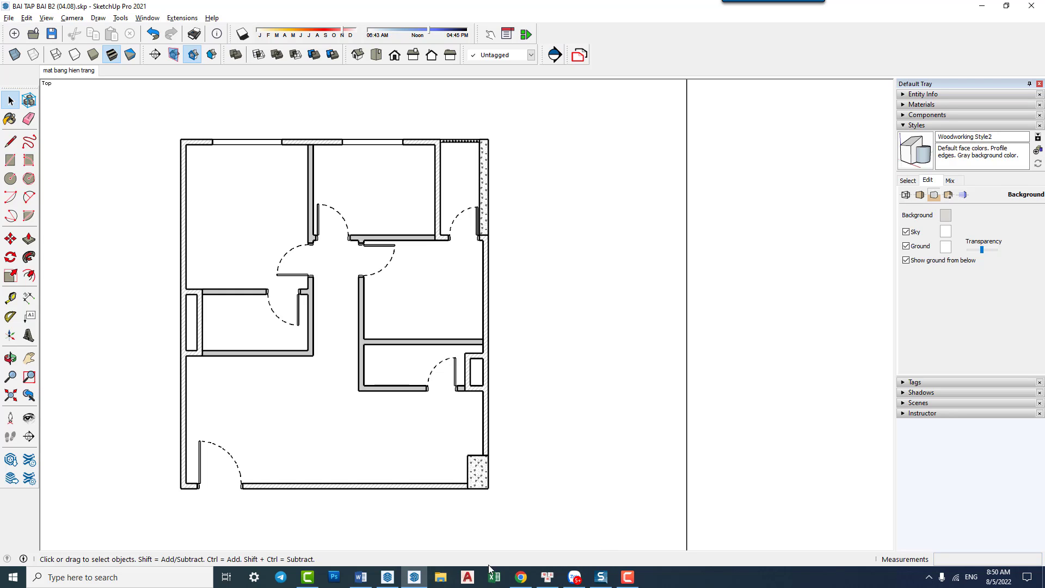
In LayOut, update the floor plan viewport's model reference, then deselect it
{"action": "left_click", "coordinate": [387, 578]}
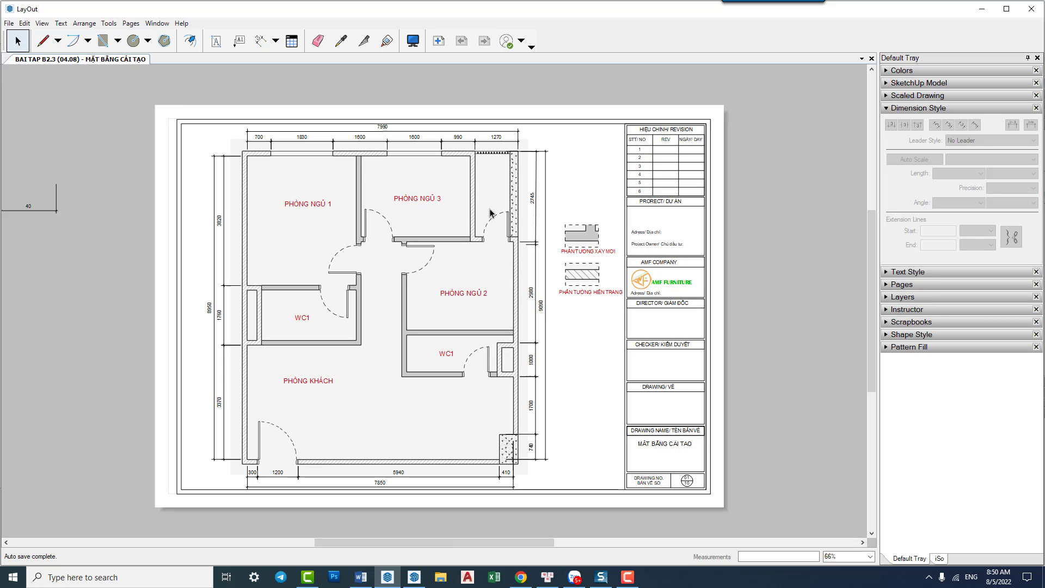
{"action": "left_click", "coordinate": [448, 186]}
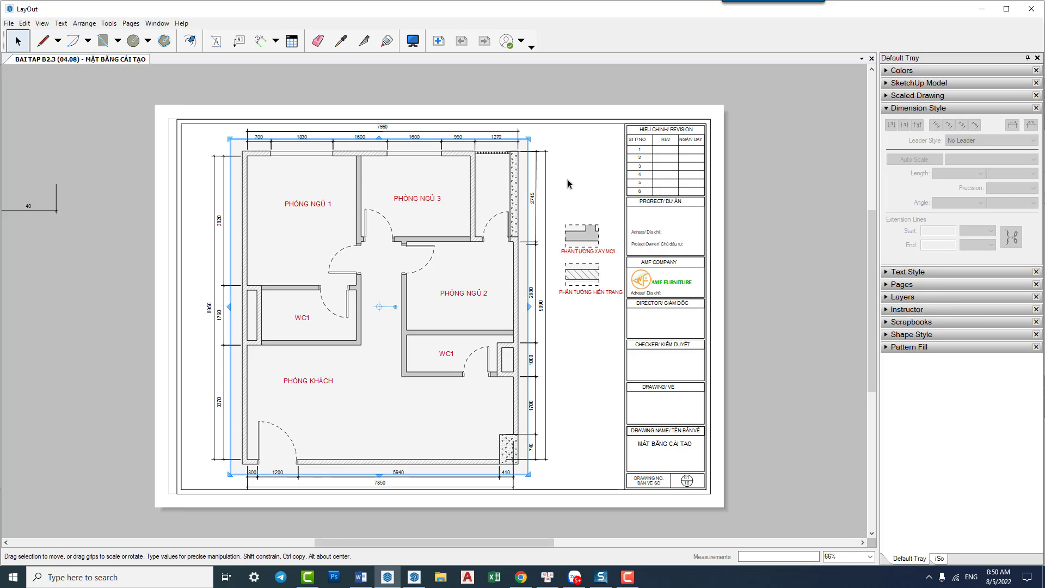
{"action": "left_click", "coordinate": [568, 182]}
{"action": "left_click", "coordinate": [426, 175]}
{"action": "right_click", "coordinate": [426, 174]}
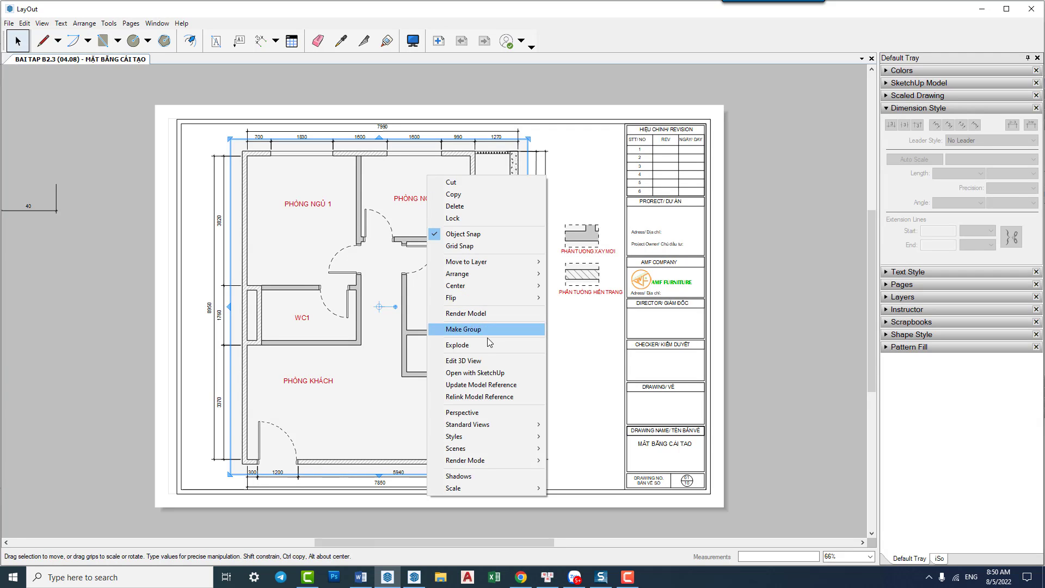
{"action": "left_click", "coordinate": [482, 385]}
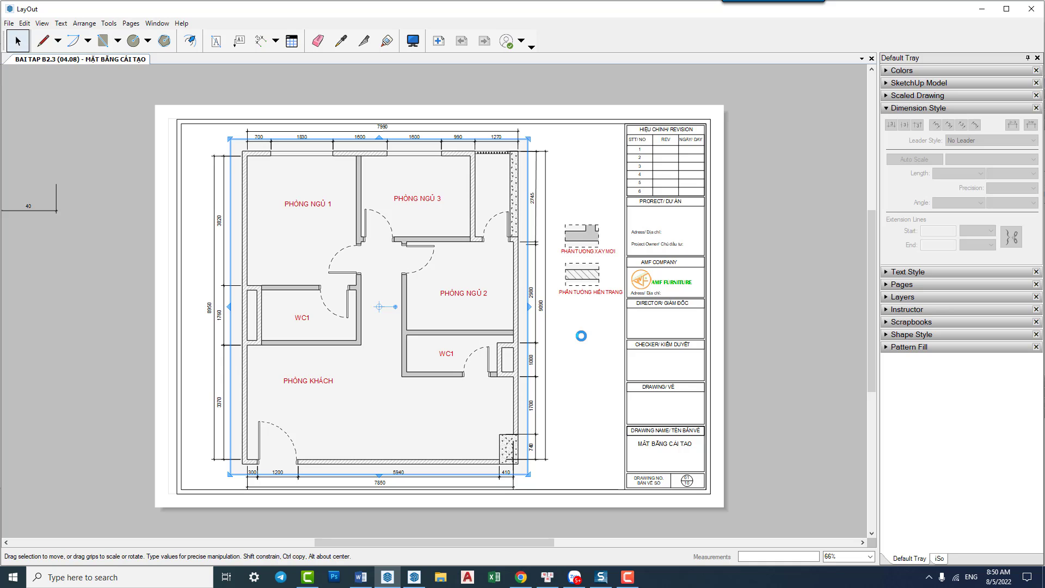
{"action": "left_click", "coordinate": [580, 337]}
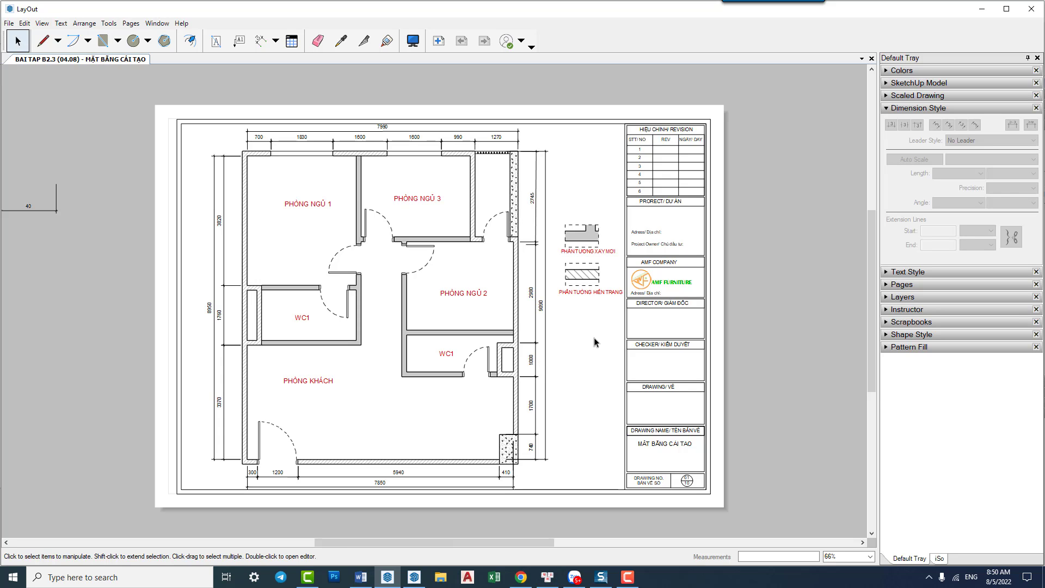
{"action": "left_click", "coordinate": [542, 264]}
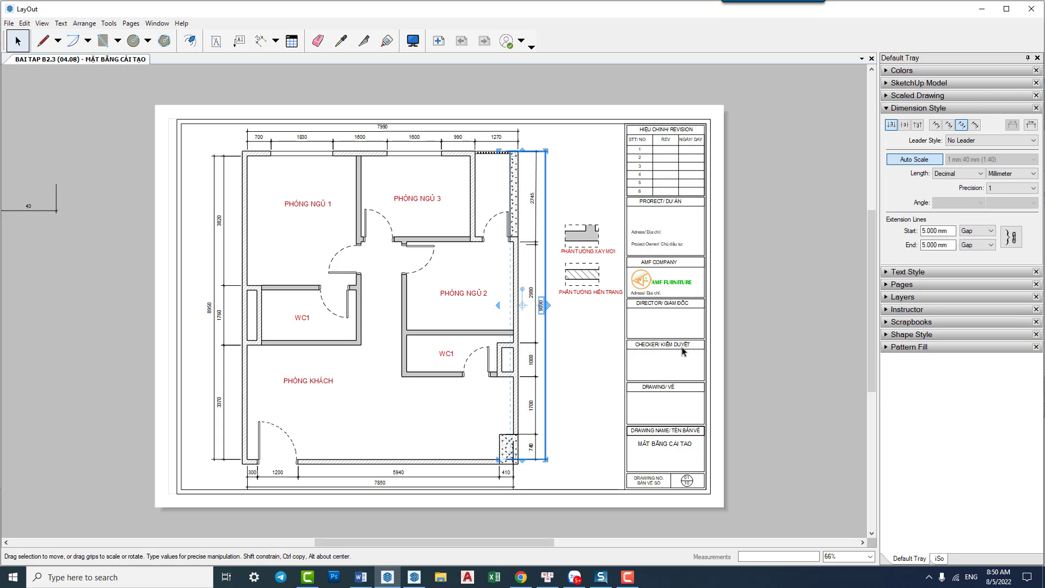
{"action": "left_click", "coordinate": [901, 109]}
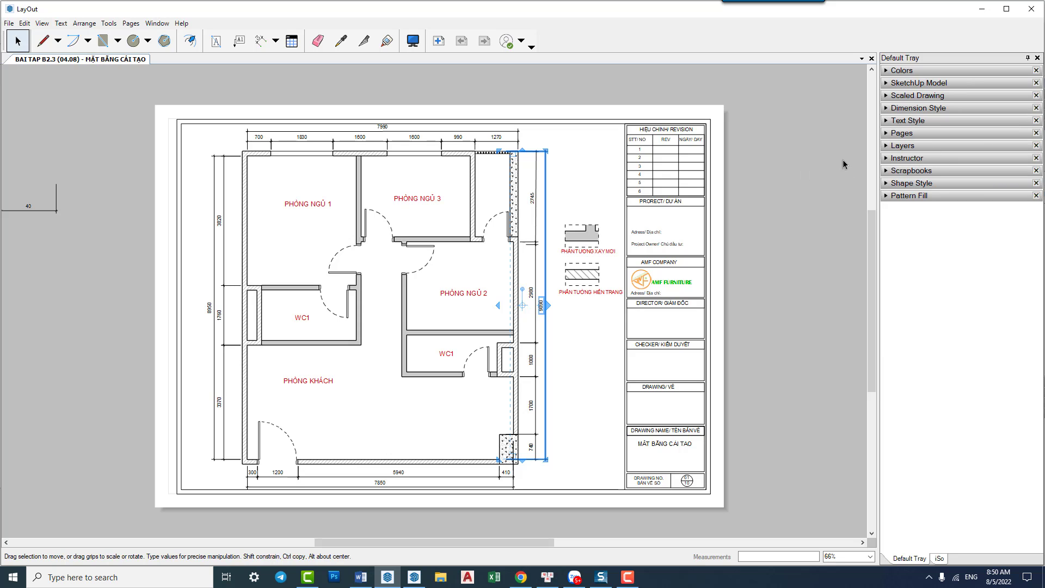
{"action": "left_click", "coordinate": [579, 170]}
{"action": "scroll", "coordinate": [537, 156], "scroll_direction": "up", "scroll_amount": 2}
{"action": "scroll", "coordinate": [537, 156], "scroll_direction": "up", "scroll_amount": 2}
{"action": "scroll", "coordinate": [528, 155], "scroll_direction": "up", "scroll_amount": 2}
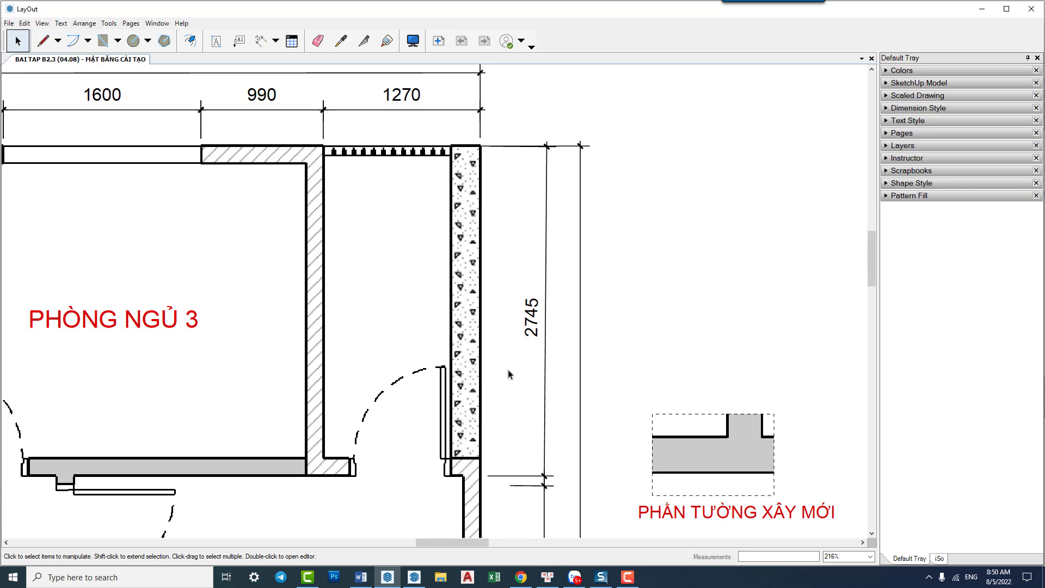
{"action": "scroll", "coordinate": [497, 392], "scroll_direction": "down", "scroll_amount": 3}
{"action": "scroll", "coordinate": [506, 428], "scroll_direction": "down", "scroll_amount": 1}
{"action": "scroll", "coordinate": [494, 401], "scroll_direction": "up", "scroll_amount": 3}
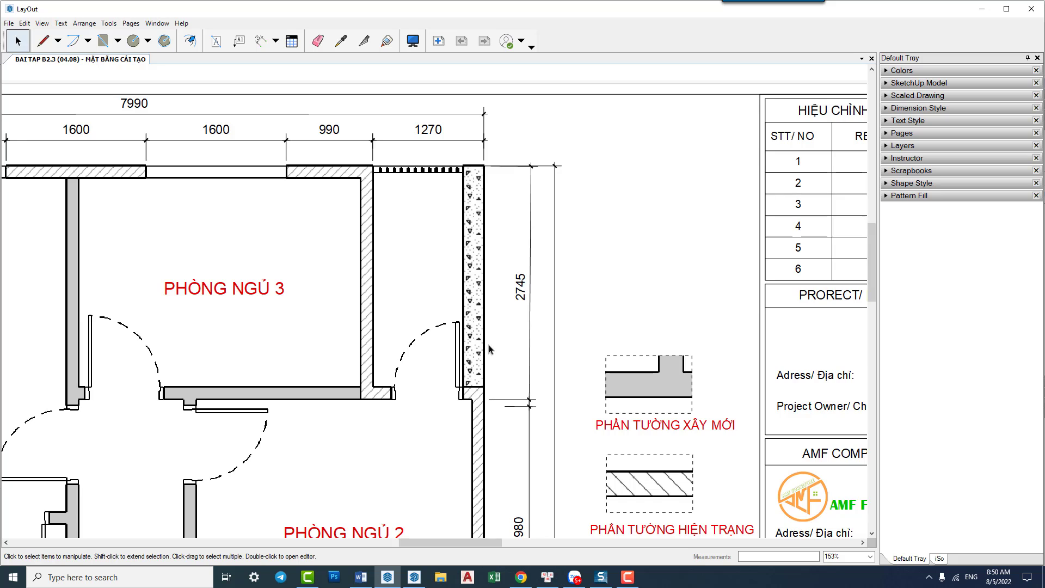
{"action": "scroll", "coordinate": [488, 345], "scroll_direction": "down", "scroll_amount": 3}
{"action": "scroll", "coordinate": [437, 365], "scroll_direction": "down", "scroll_amount": 1}
{"action": "scroll", "coordinate": [502, 434], "scroll_direction": "up", "scroll_amount": 1}
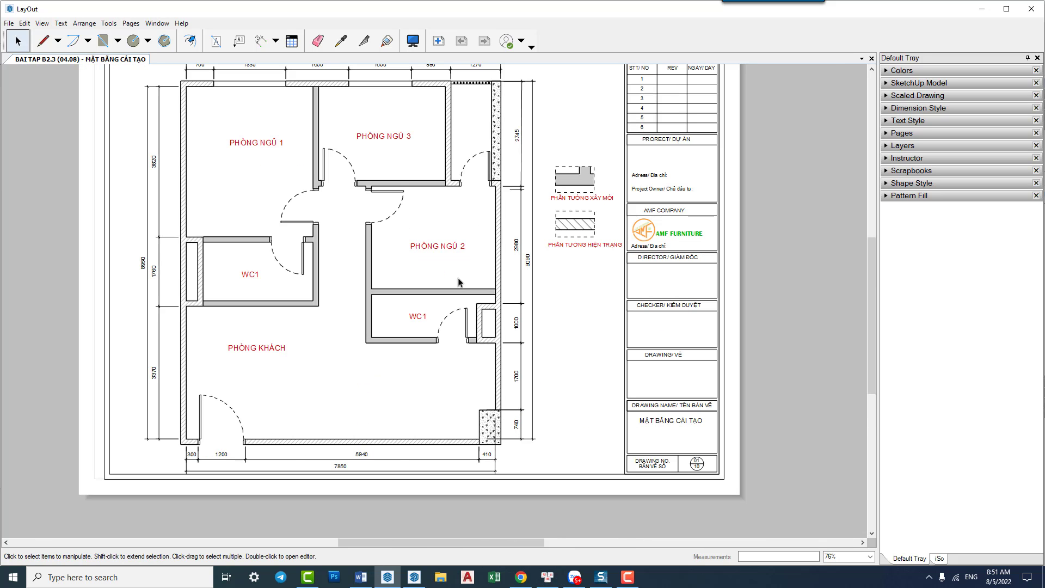
{"action": "scroll", "coordinate": [352, 253], "scroll_direction": "down", "scroll_amount": 1}
{"action": "scroll", "coordinate": [355, 273], "scroll_direction": "up", "scroll_amount": 1}
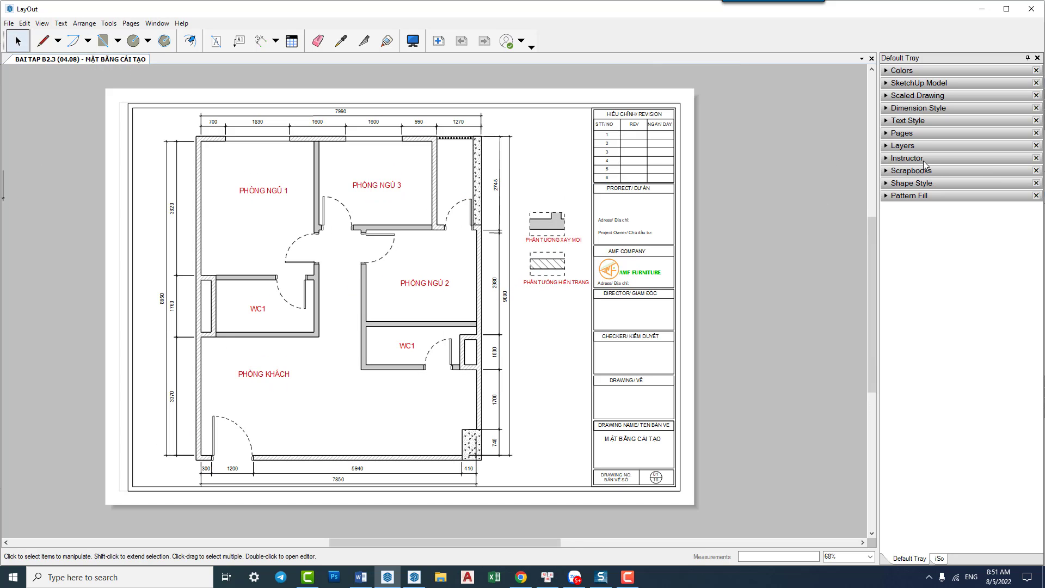
Make layout the working layer and move it below dim in the layer order
{"action": "left_click", "coordinate": [913, 146]}
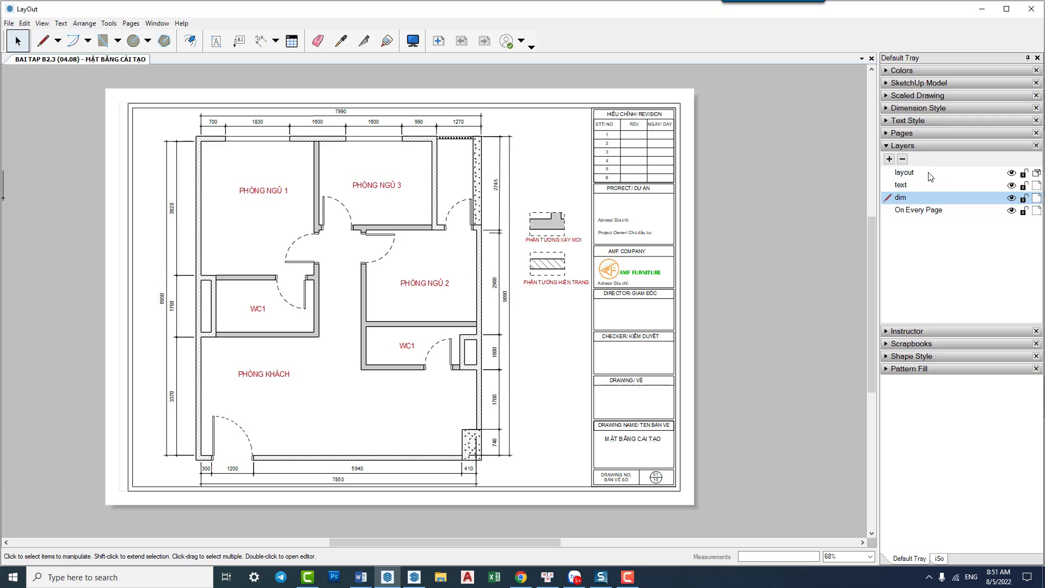
{"action": "left_click", "coordinate": [944, 174]}
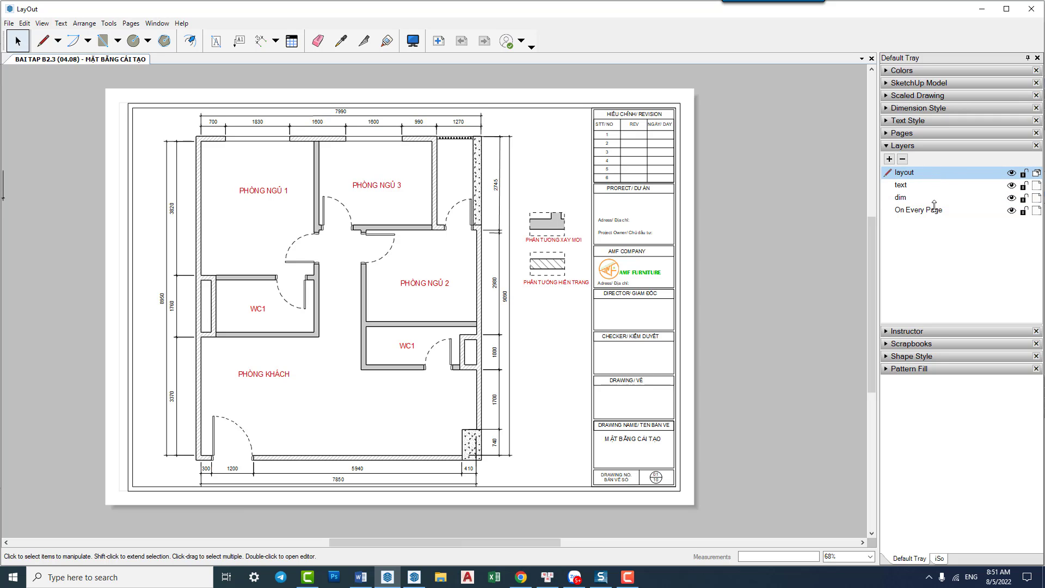
{"action": "left_click_drag", "start_coordinate": [934, 205], "coordinate": [924, 213]}
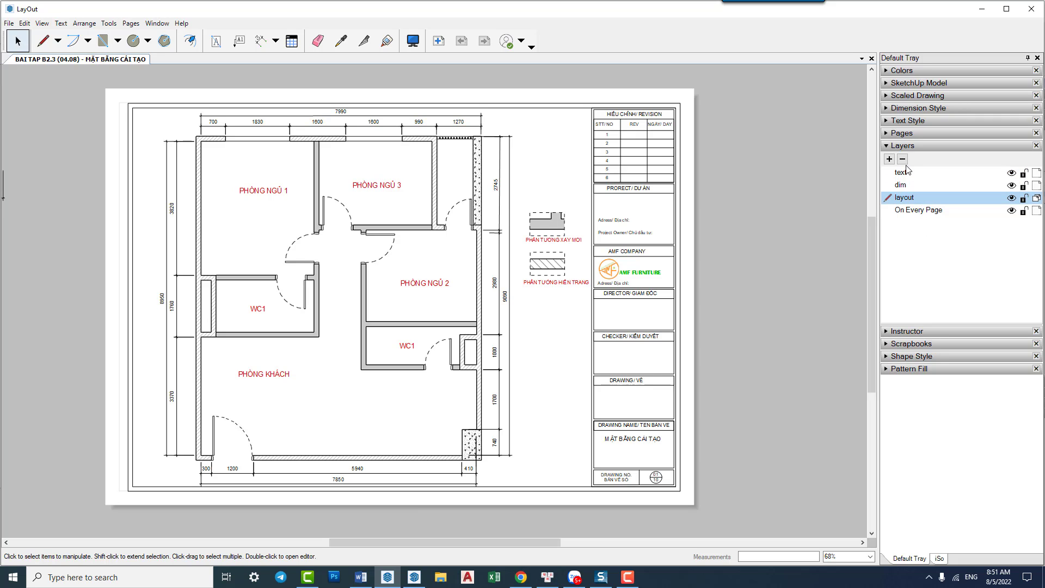
Move the floor plan viewport and both wall legend symbols to the layout layer, then hide it
{"action": "left_click", "coordinate": [403, 185]}
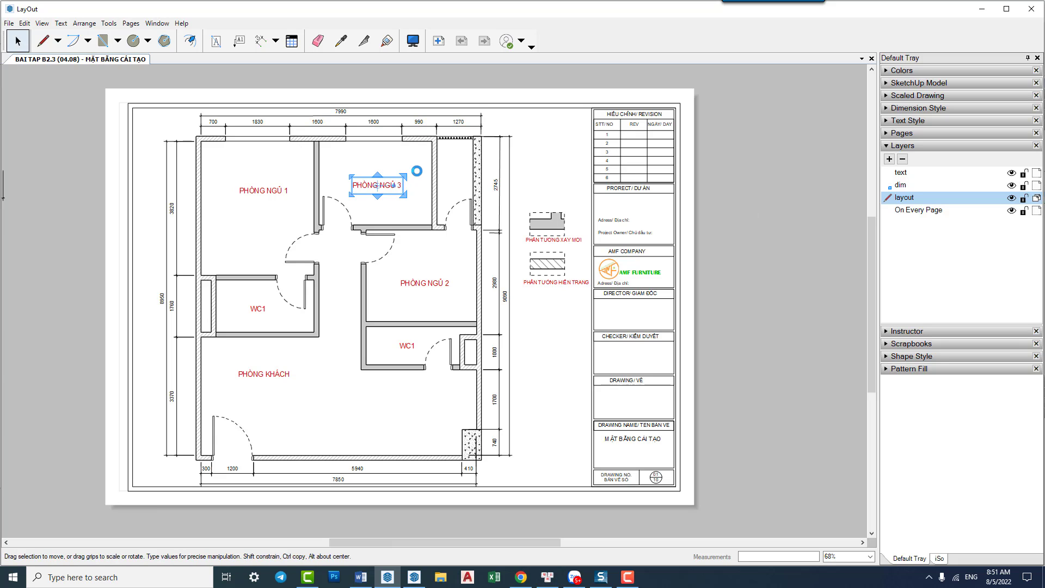
{"action": "left_click", "coordinate": [413, 169]}
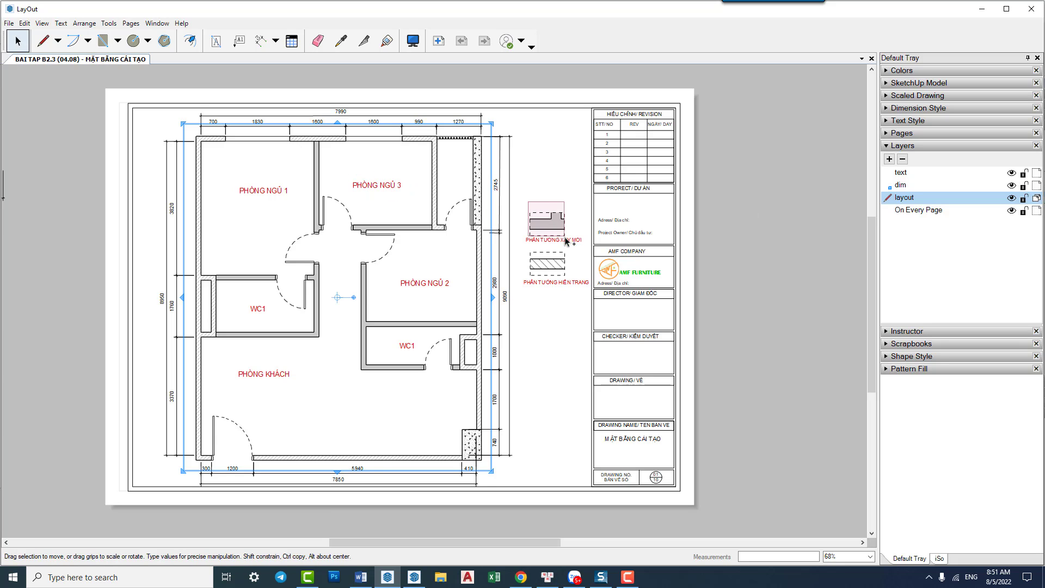
{"action": "left_click", "coordinate": [542, 221], "text": "shift"}
{"action": "left_click_drag", "start_coordinate": [526, 248], "coordinate": [580, 294], "text": "shift"}
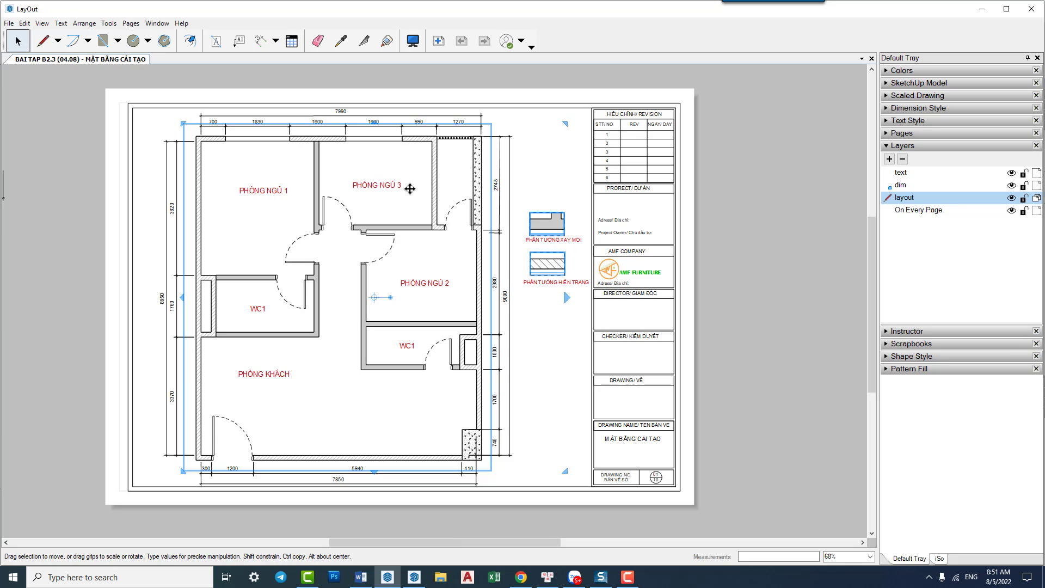
{"action": "right_click", "coordinate": [415, 170]}
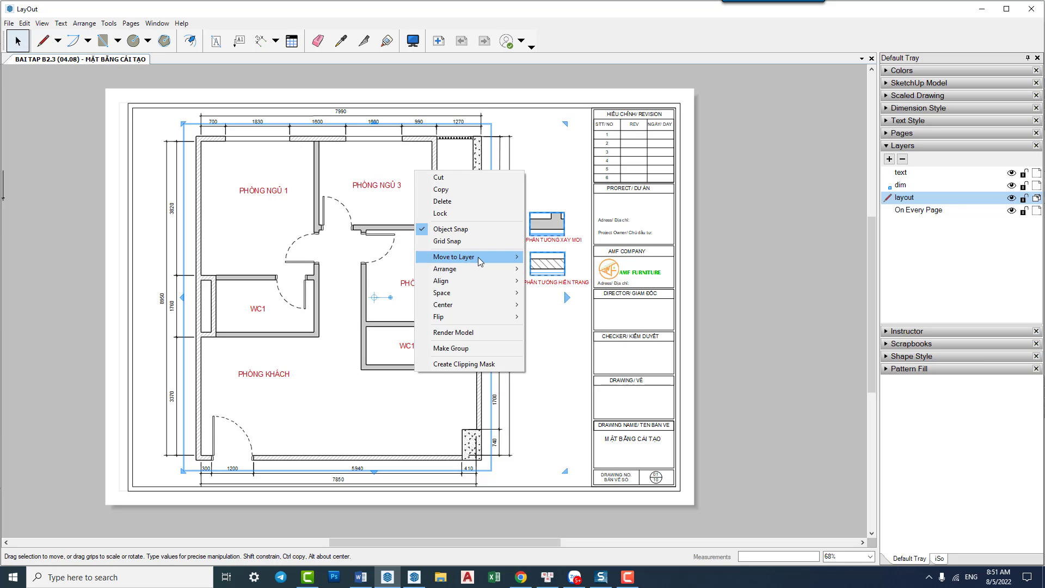
{"action": "mouse_move", "coordinate": [466, 256]}
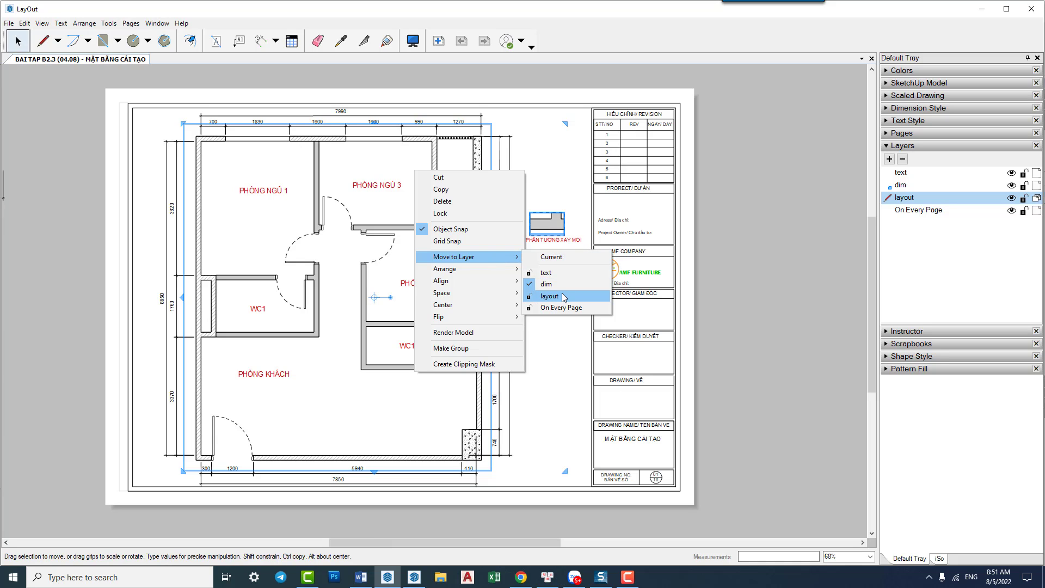
{"action": "left_click", "coordinate": [564, 298]}
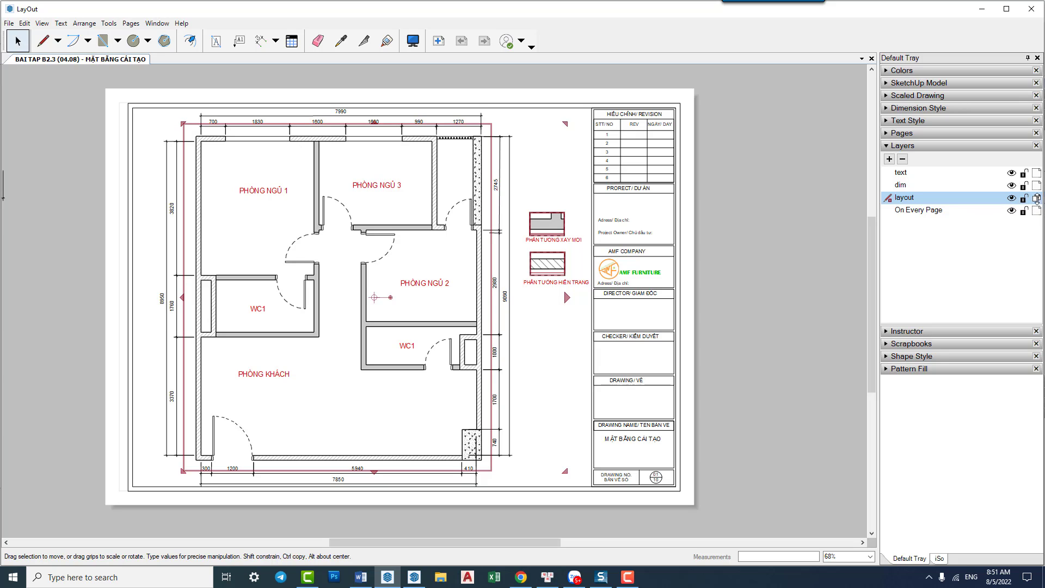
{"action": "left_click", "coordinate": [710, 211]}
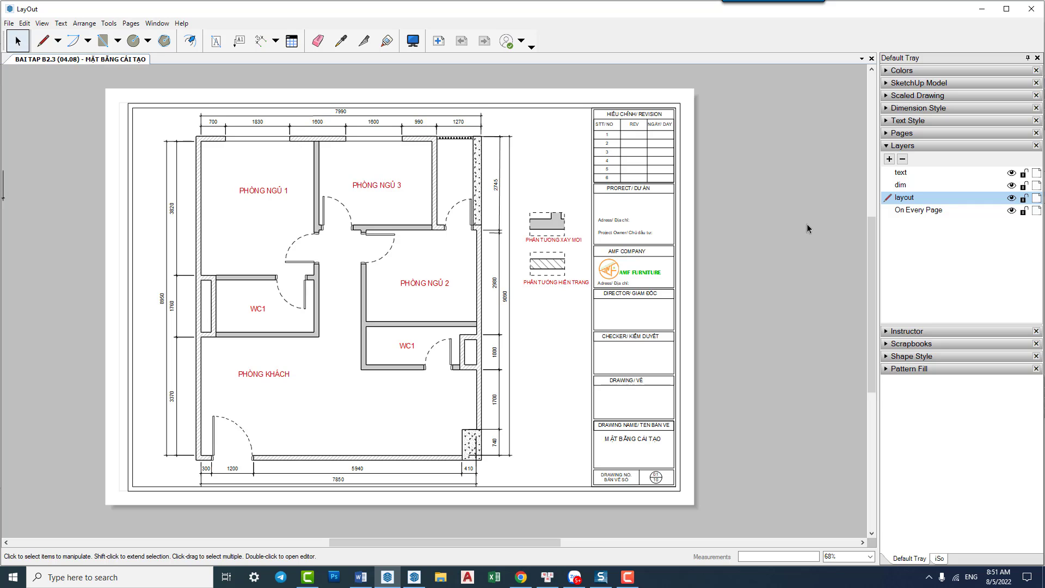
{"action": "left_click", "coordinate": [419, 174]}
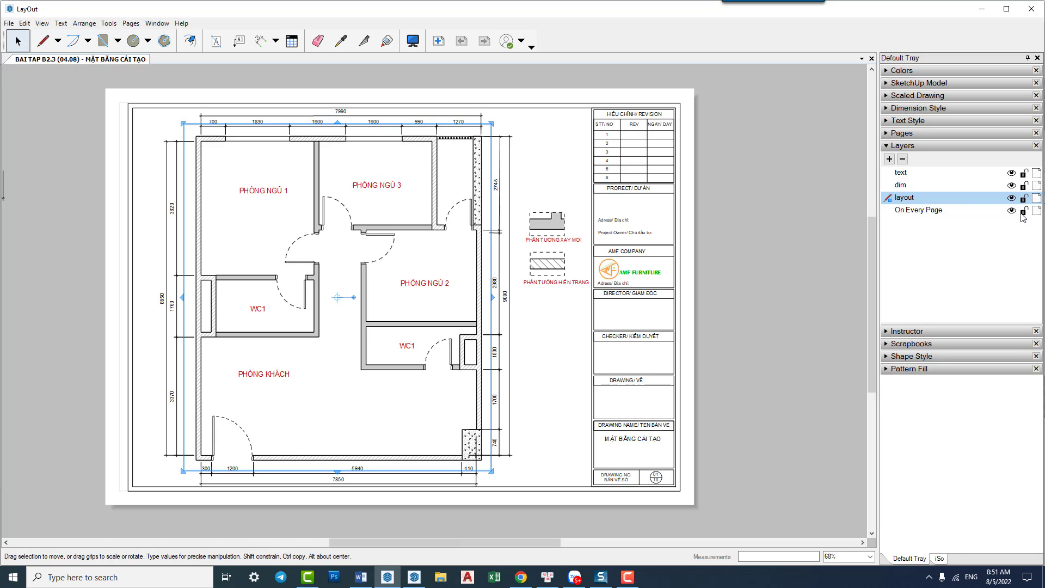
{"action": "left_click", "coordinate": [1012, 198]}
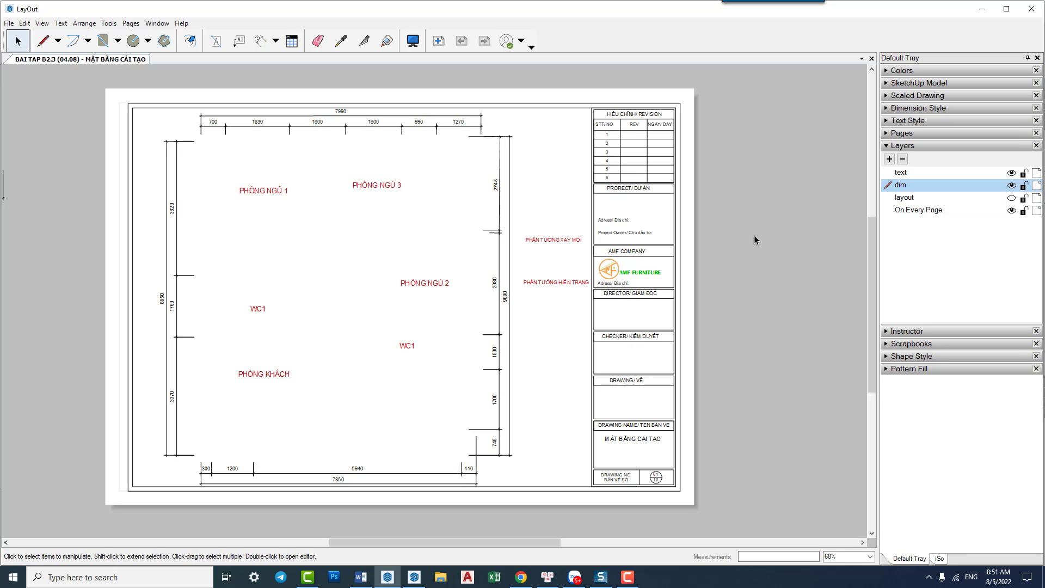
Move the room and wall legend labels to the text layer, hide it, and select all dimensions
{"action": "left_click", "coordinate": [558, 240]}
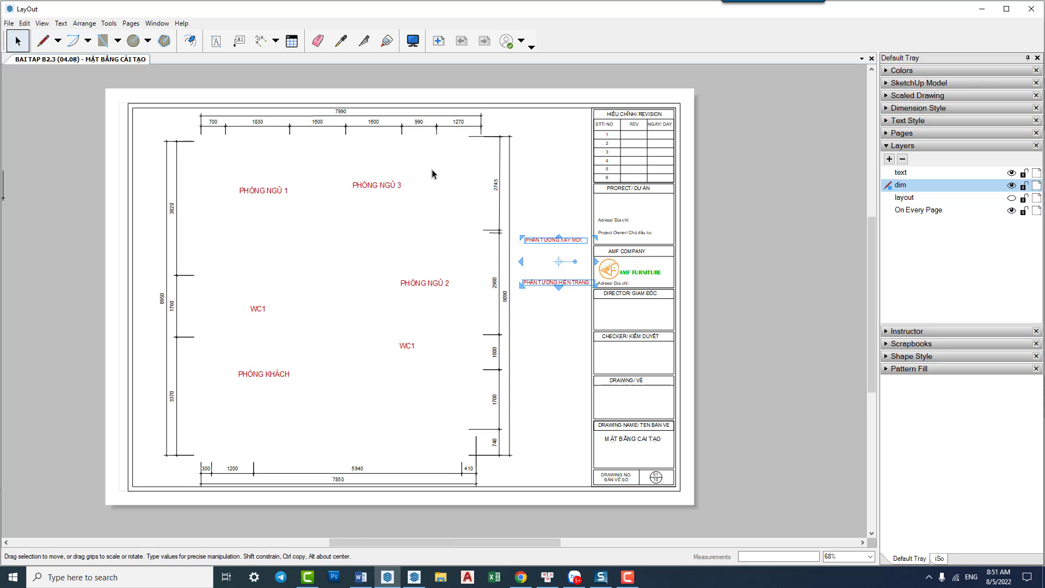
{"action": "left_click_drag", "start_coordinate": [433, 166], "coordinate": [236, 412], "text": "ctrl"}
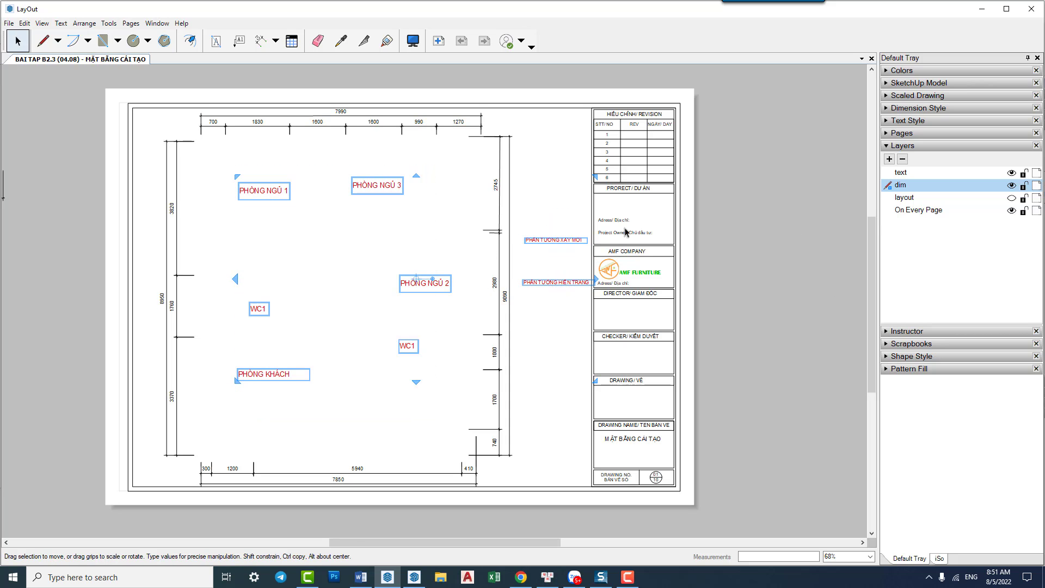
{"action": "right_click", "coordinate": [389, 185]}
{"action": "mouse_move", "coordinate": [433, 272]}
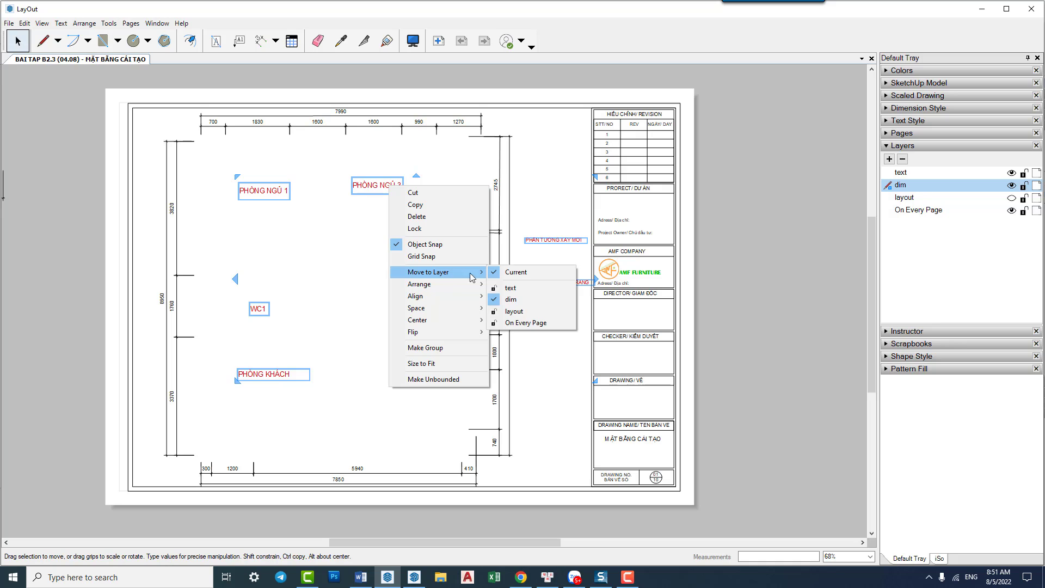
{"action": "left_click", "coordinate": [511, 287]}
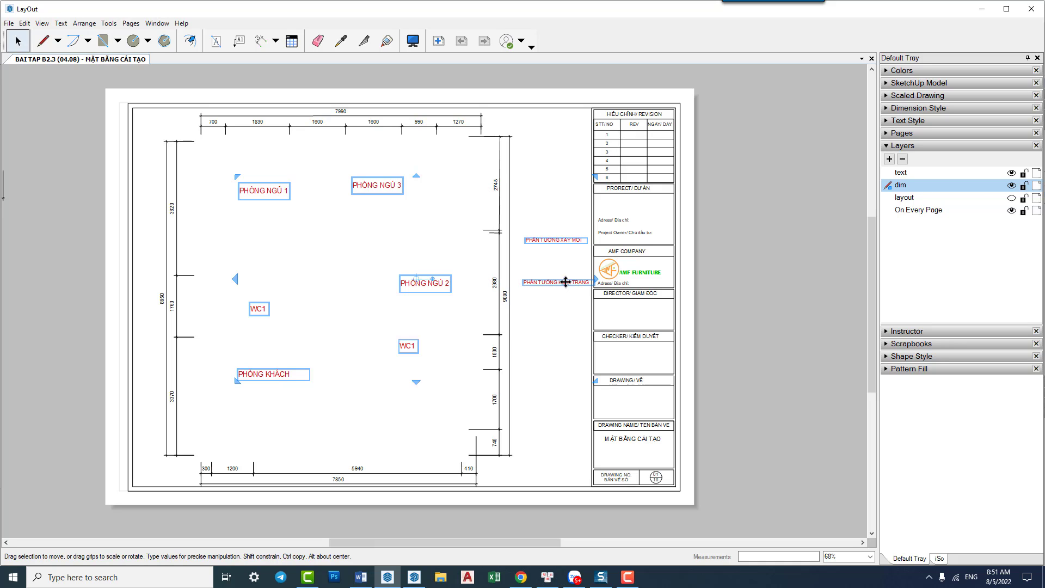
{"action": "left_click", "coordinate": [1011, 173]}
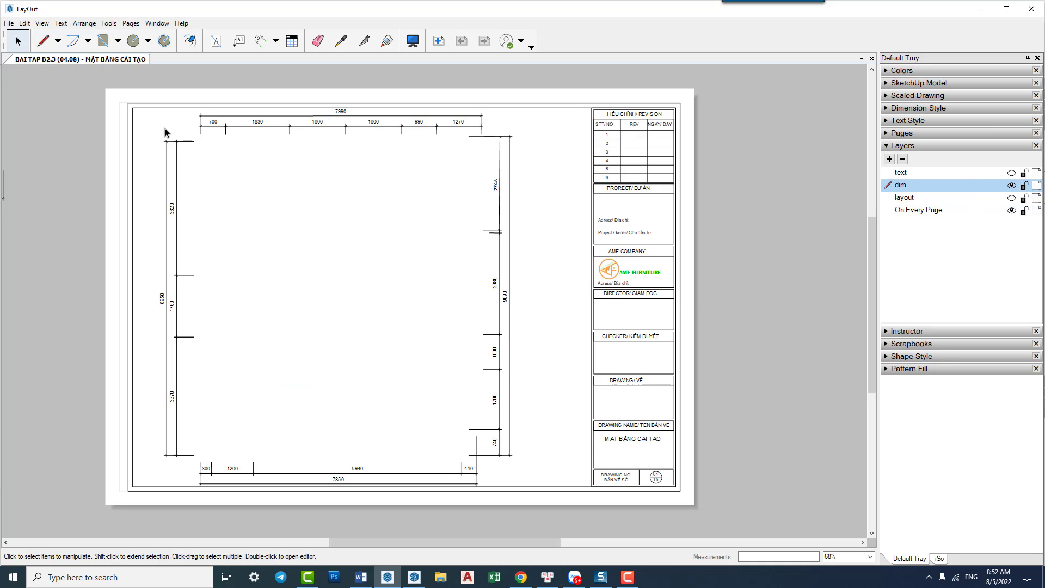
{"action": "left_click_drag", "start_coordinate": [147, 79], "coordinate": [545, 527]}
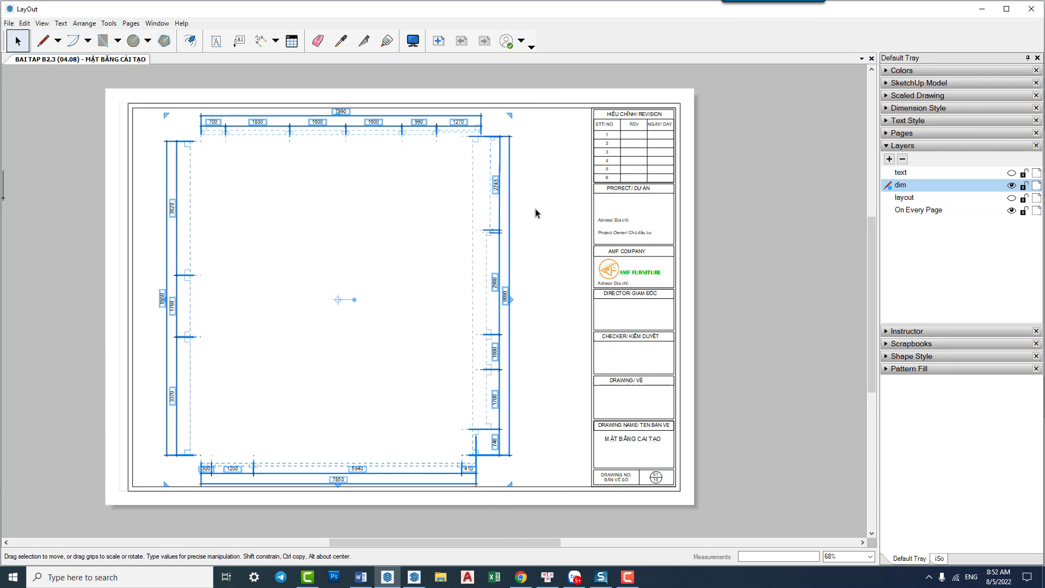
Set the dimensions' extension-line start offset to 8 mm in Dimension Style
{"action": "left_click", "coordinate": [910, 146]}
{"action": "left_click", "coordinate": [916, 112]}
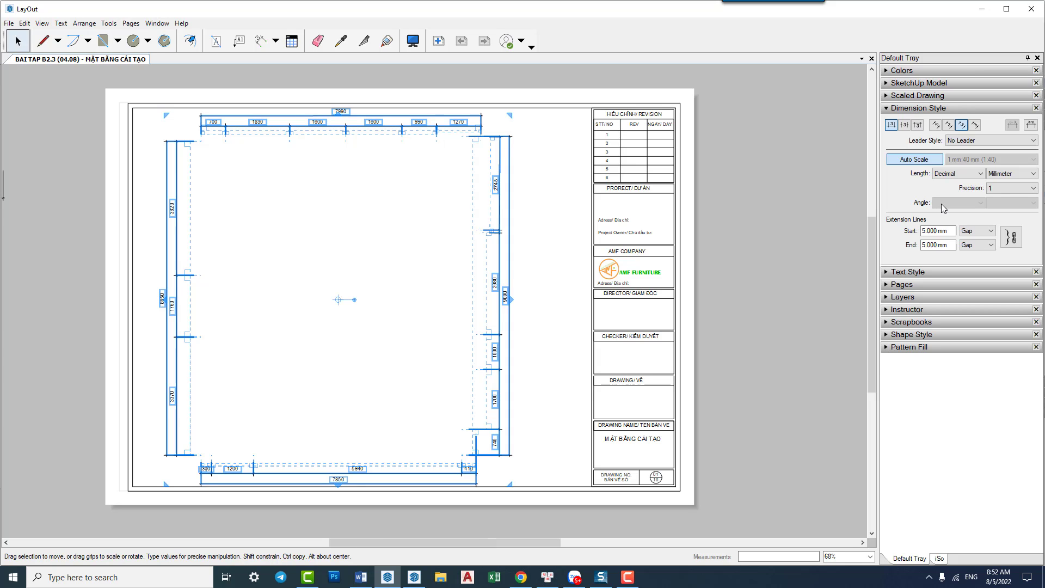
{"action": "left_click_drag", "start_coordinate": [950, 231], "coordinate": [904, 231]}
{"action": "type", "text": "8"}
{"action": "left_click", "coordinate": [949, 246]}
Zoom and pan around the sheet to inspect the plan's top and bottom dimension strings
{"action": "scroll", "coordinate": [241, 134], "scroll_direction": "up", "scroll_amount": 2}
{"action": "scroll", "coordinate": [243, 132], "scroll_direction": "up", "scroll_amount": 3}
{"action": "scroll", "coordinate": [243, 136], "scroll_direction": "up", "scroll_amount": 2}
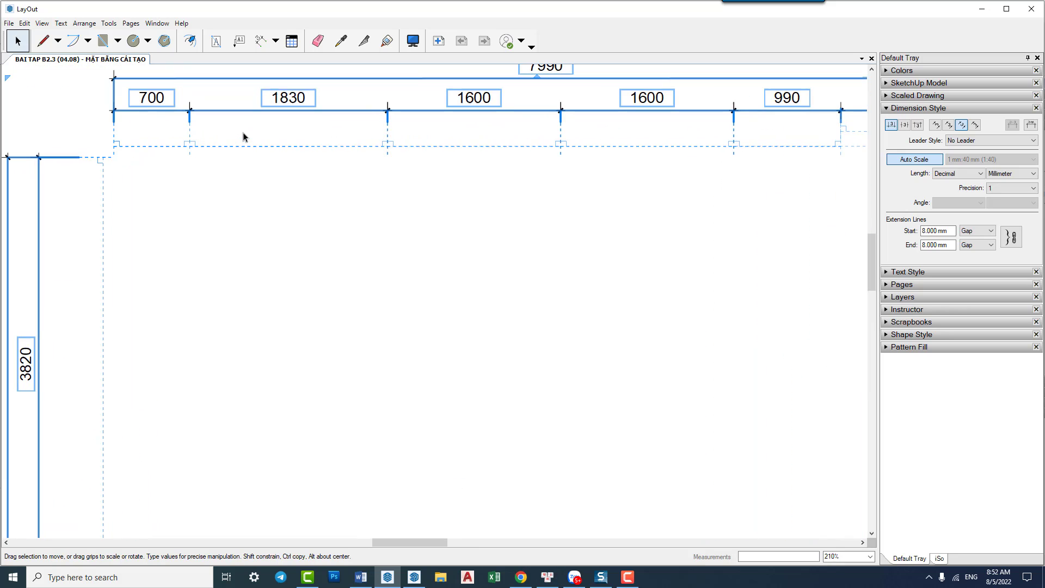
{"action": "scroll", "coordinate": [680, 121], "scroll_direction": "up", "scroll_amount": 1}
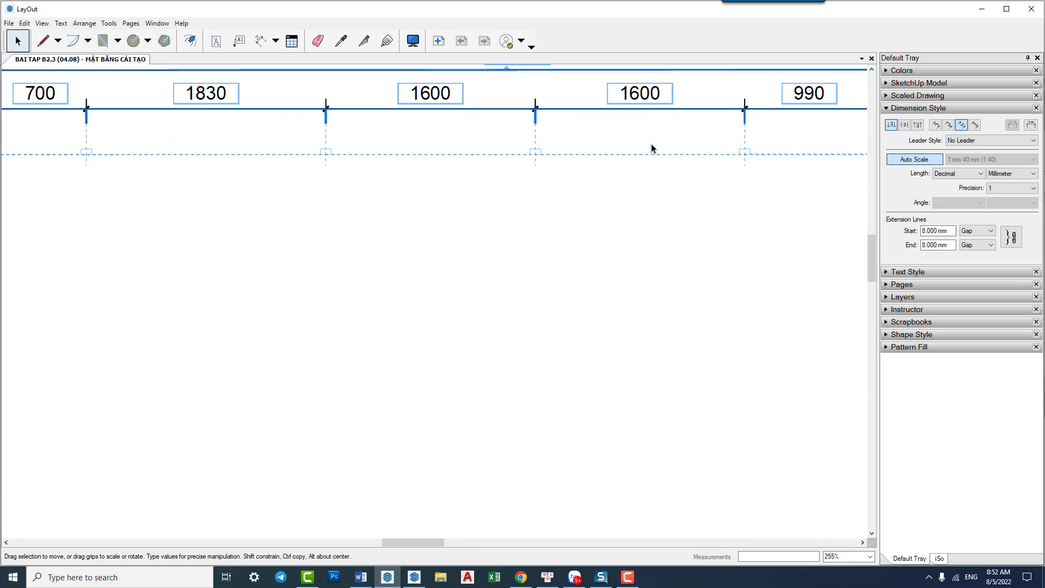
{"action": "scroll", "coordinate": [582, 166], "scroll_direction": "down", "scroll_amount": 2}
{"action": "scroll", "coordinate": [582, 169], "scroll_direction": "down", "scroll_amount": 1}
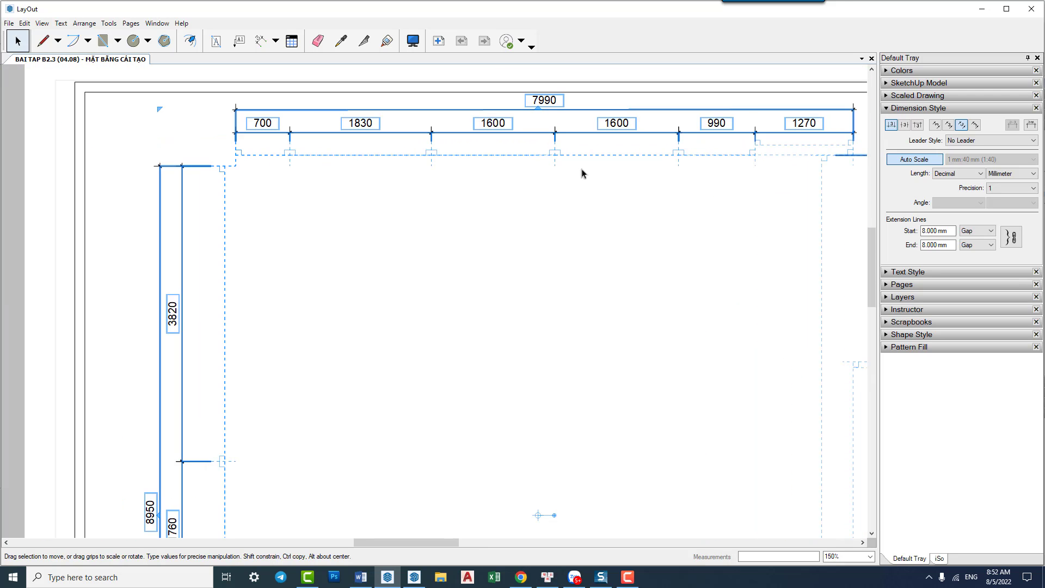
{"action": "scroll", "coordinate": [581, 169], "scroll_direction": "down", "scroll_amount": 2}
{"action": "scroll", "coordinate": [582, 174], "scroll_direction": "down", "scroll_amount": 1}
{"action": "middle_click_drag", "start_coordinate": [791, 296], "coordinate": [689, 175]}
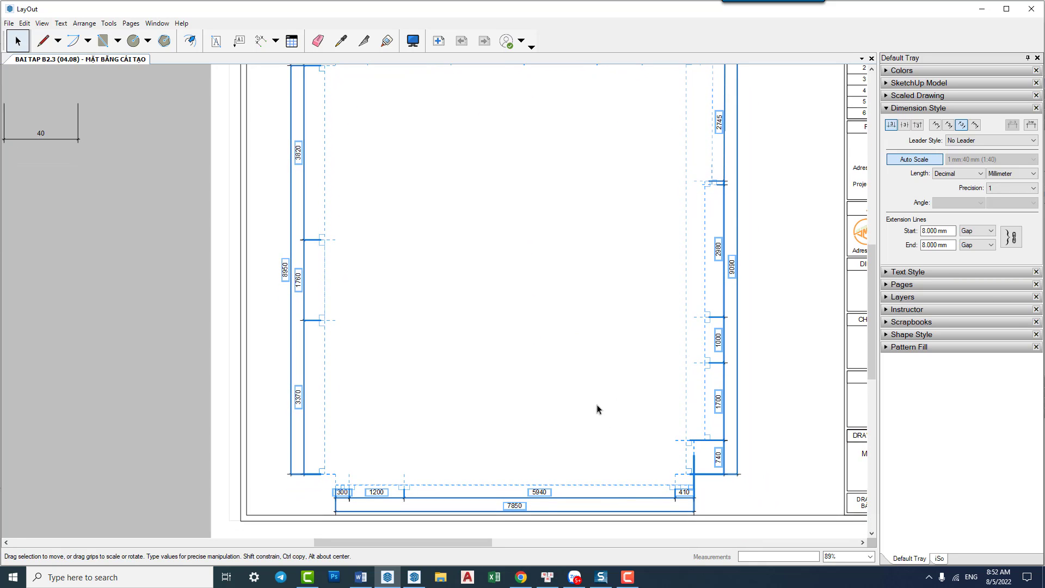
{"action": "middle_click_drag", "start_coordinate": [597, 409], "coordinate": [572, 415]}
{"action": "scroll", "coordinate": [558, 146], "scroll_direction": "up", "scroll_amount": 1}
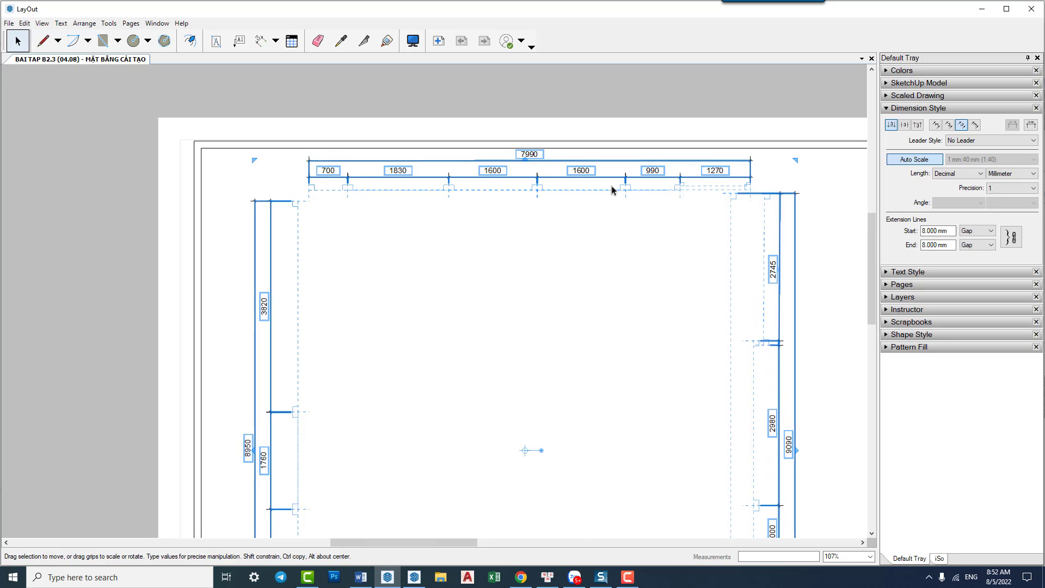
{"action": "scroll", "coordinate": [612, 188], "scroll_direction": "down", "scroll_amount": 2}
{"action": "middle_click_drag", "start_coordinate": [605, 217], "coordinate": [587, 100]}
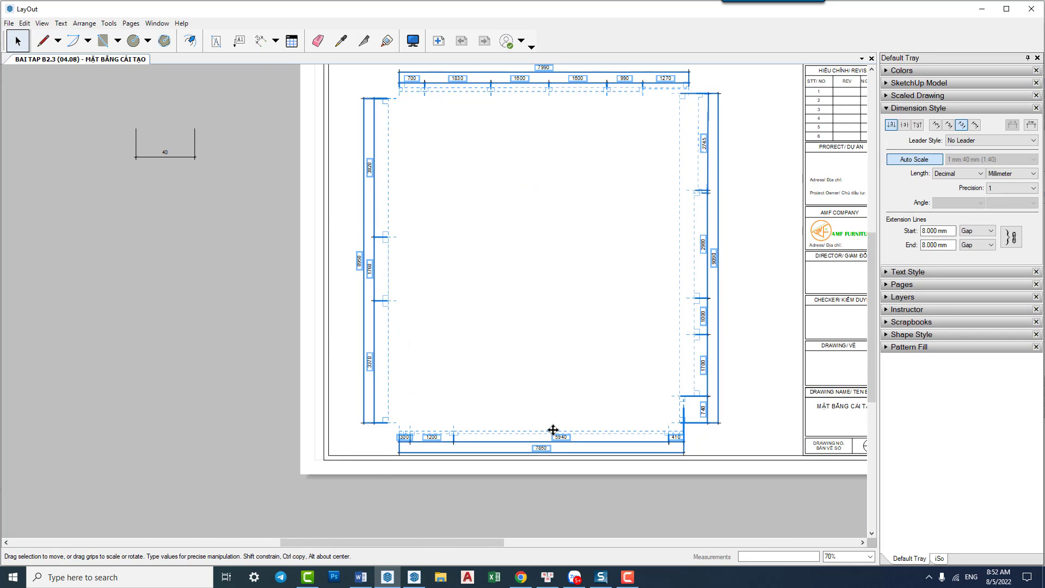
{"action": "scroll", "coordinate": [554, 431], "scroll_direction": "up", "scroll_amount": 2}
{"action": "scroll", "coordinate": [591, 403], "scroll_direction": "down", "scroll_amount": 2}
{"action": "middle_click_drag", "start_coordinate": [583, 431], "coordinate": [492, 209]}
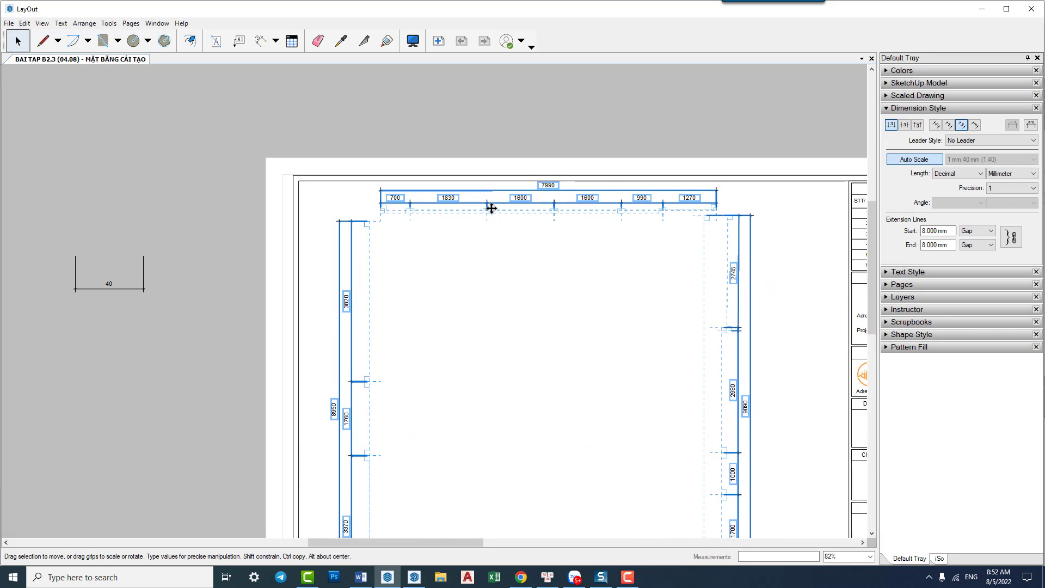
{"action": "scroll", "coordinate": [727, 224], "scroll_direction": "up", "scroll_amount": 1}
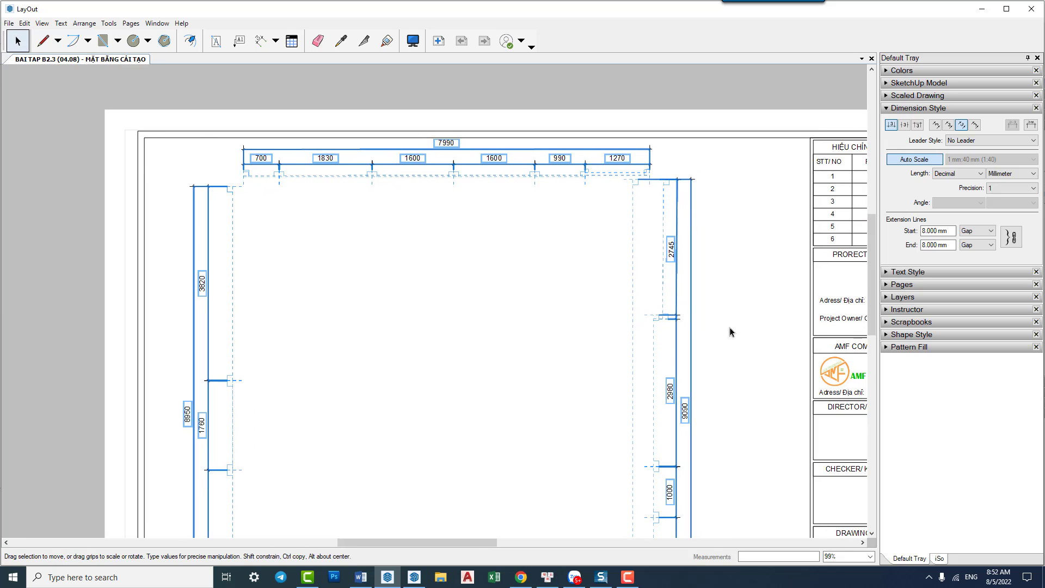
{"action": "scroll", "coordinate": [684, 324], "scroll_direction": "up", "scroll_amount": 4}
{"action": "scroll", "coordinate": [684, 324], "scroll_direction": "up", "scroll_amount": 1}
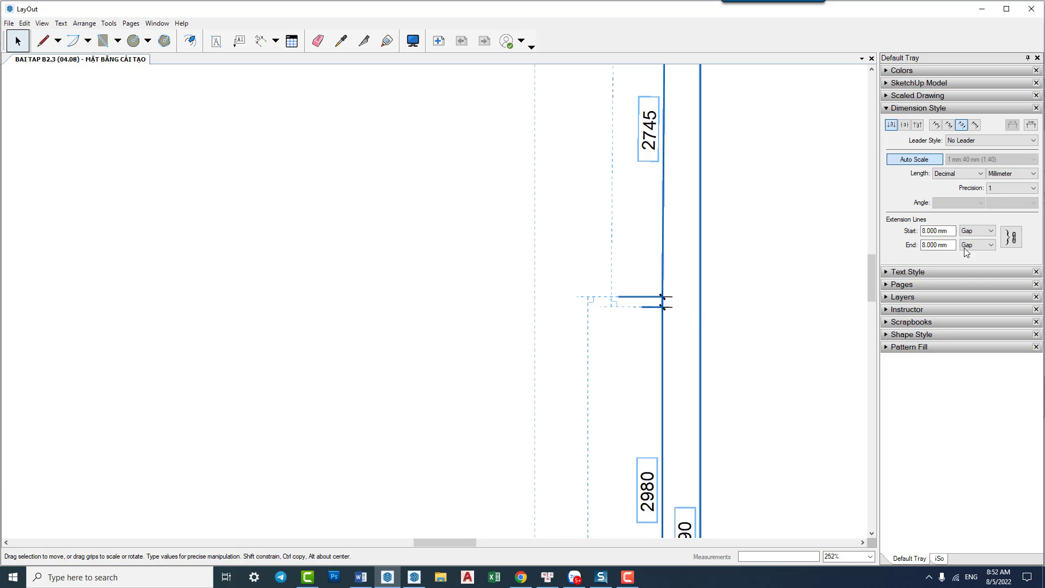
Change the extension-line start offset to 12 mm and check the dimensions
{"action": "left_click_drag", "start_coordinate": [954, 231], "coordinate": [906, 231]}
{"action": "type", "text": "1"}
{"action": "type", "text": "2"}
{"action": "key", "text": "Return"}
{"action": "scroll", "coordinate": [661, 303], "scroll_direction": "up", "scroll_amount": 3}
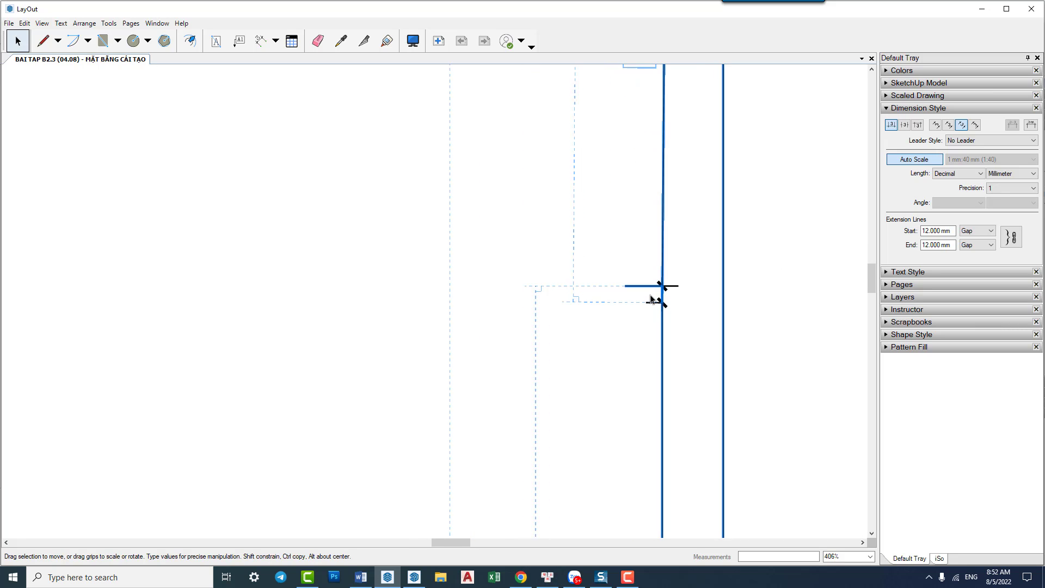
{"action": "scroll", "coordinate": [655, 294], "scroll_direction": "down", "scroll_amount": 5}
{"action": "scroll", "coordinate": [654, 294], "scroll_direction": "down", "scroll_amount": 2}
{"action": "scroll", "coordinate": [654, 297], "scroll_direction": "down", "scroll_amount": 2}
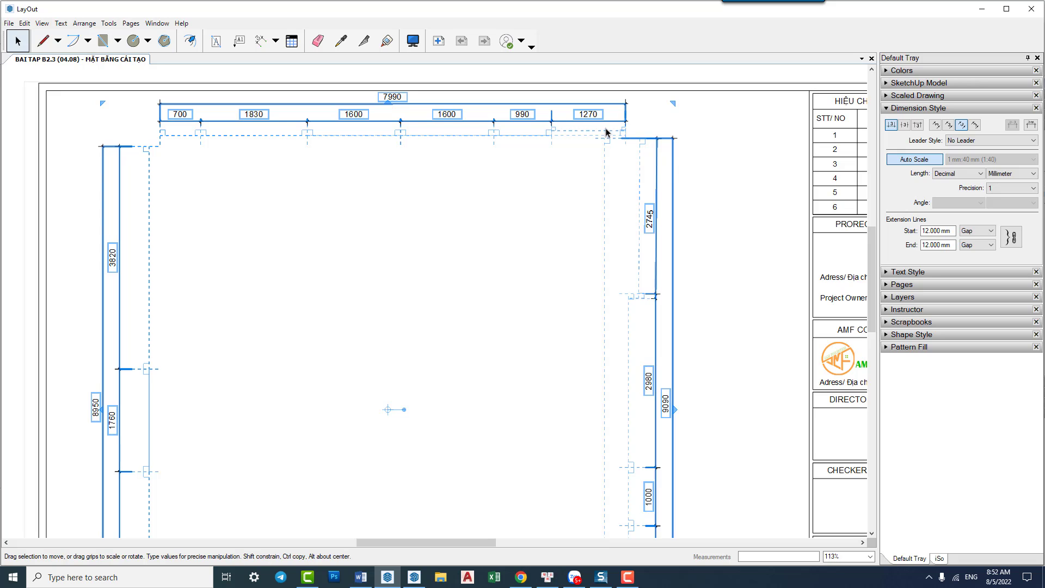
{"action": "scroll", "coordinate": [606, 132], "scroll_direction": "up", "scroll_amount": 2}
{"action": "scroll", "coordinate": [606, 132], "scroll_direction": "up", "scroll_amount": 2}
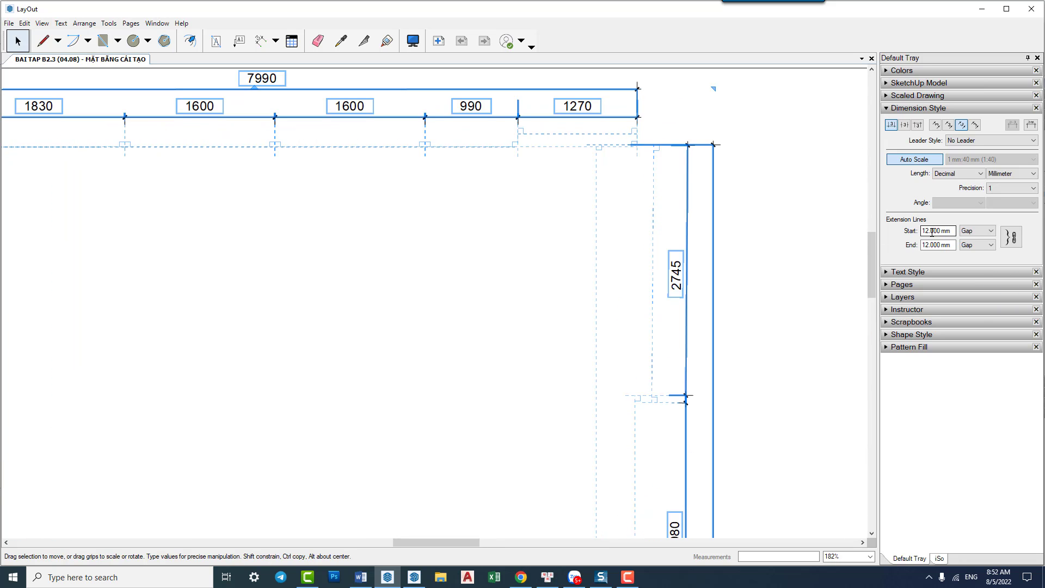
Make start extension lines a fixed 8 mm length and link the end length to match
{"action": "left_click", "coordinate": [977, 234]}
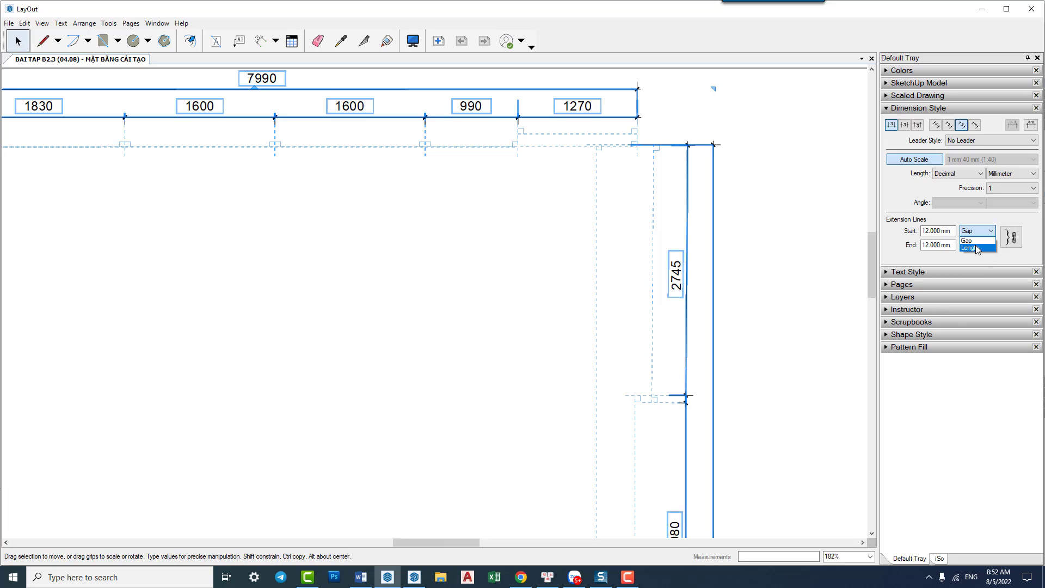
{"action": "left_click", "coordinate": [975, 248]}
{"action": "left_click", "coordinate": [941, 233]}
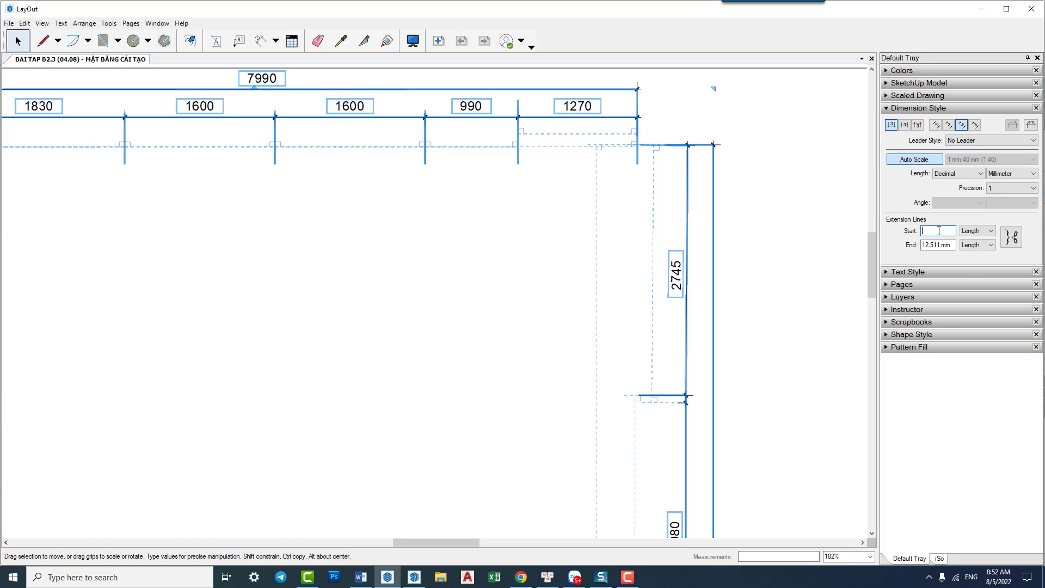
{"action": "type", "text": "8"}
{"action": "key", "text": "Return"}
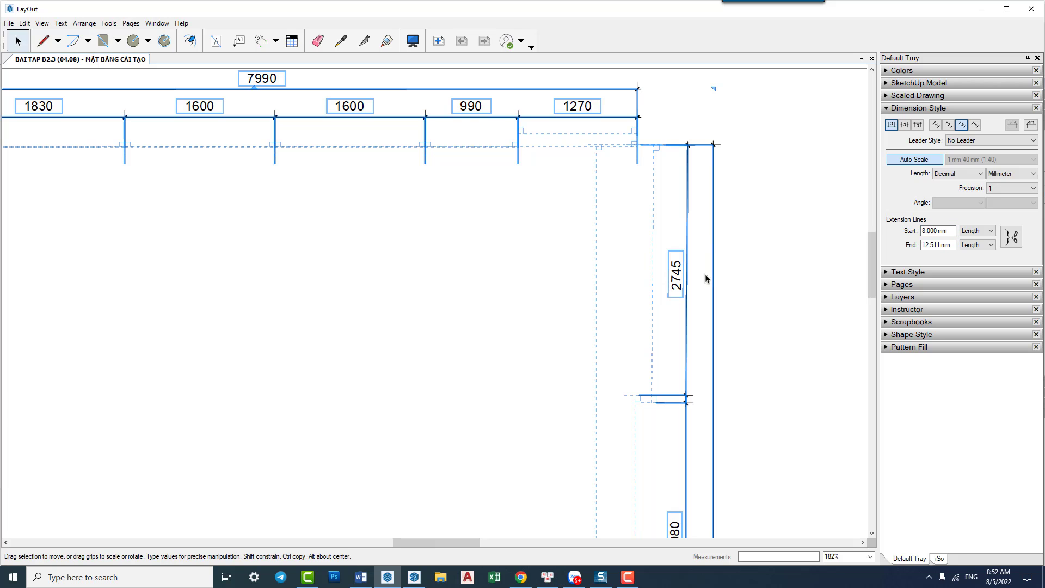
{"action": "left_click", "coordinate": [939, 245]}
{"action": "left_click", "coordinate": [1010, 239]}
{"action": "left_click", "coordinate": [1011, 238]}
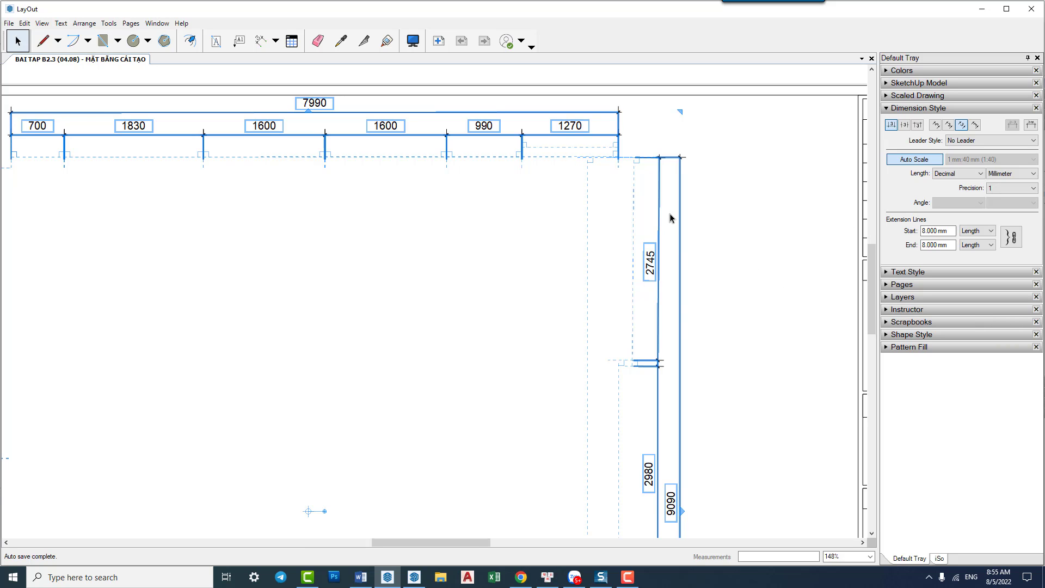
Confirm fixed length for start extension lines, inspect the dimensions across the sheet, and deselect
{"action": "scroll", "coordinate": [670, 213], "scroll_direction": "down", "scroll_amount": 2}
{"action": "left_click", "coordinate": [991, 231]}
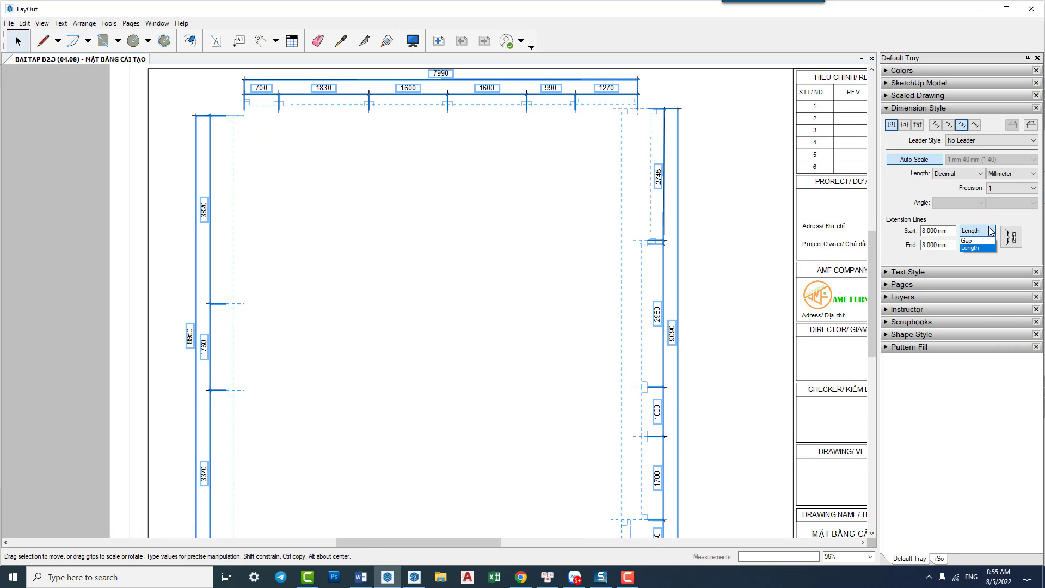
{"action": "left_click", "coordinate": [991, 231]}
{"action": "left_click_drag", "start_coordinate": [953, 230], "coordinate": [883, 236]}
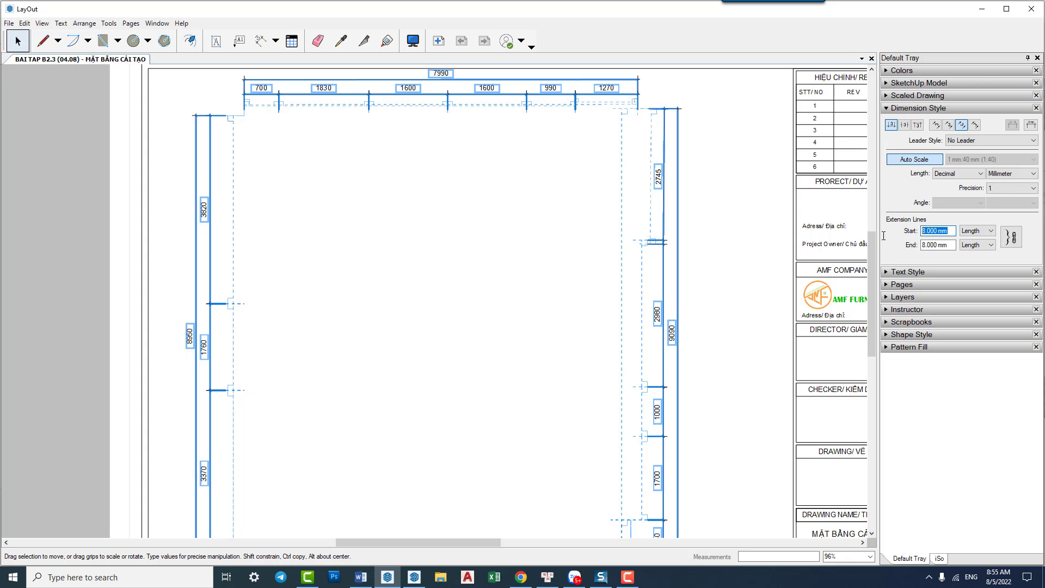
{"action": "middle_click_drag", "start_coordinate": [502, 273], "coordinate": [481, 296]}
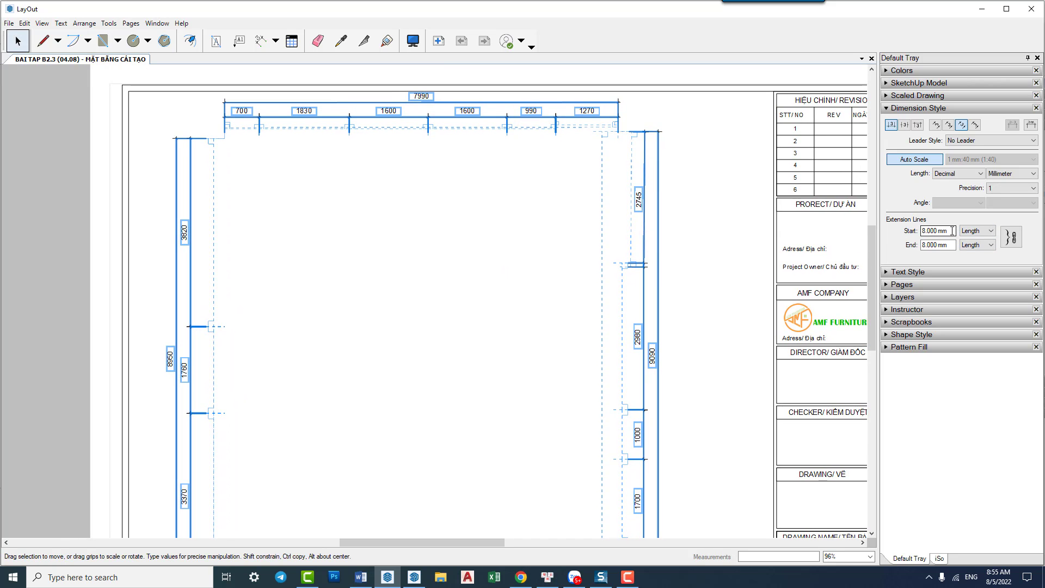
{"action": "scroll", "coordinate": [566, 215], "scroll_direction": "down", "scroll_amount": 2}
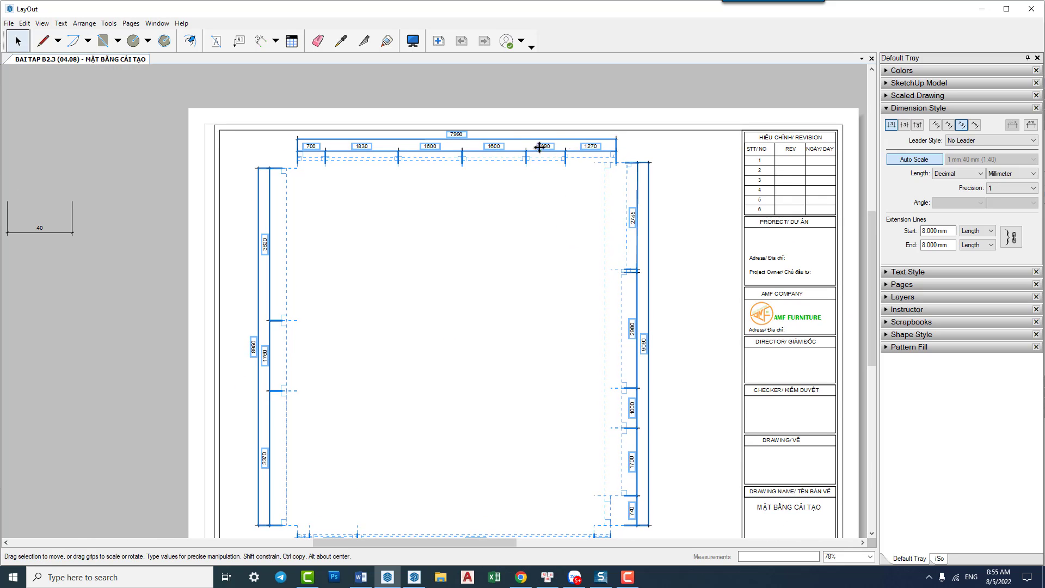
{"action": "middle_click_drag", "start_coordinate": [569, 247], "coordinate": [589, 152]}
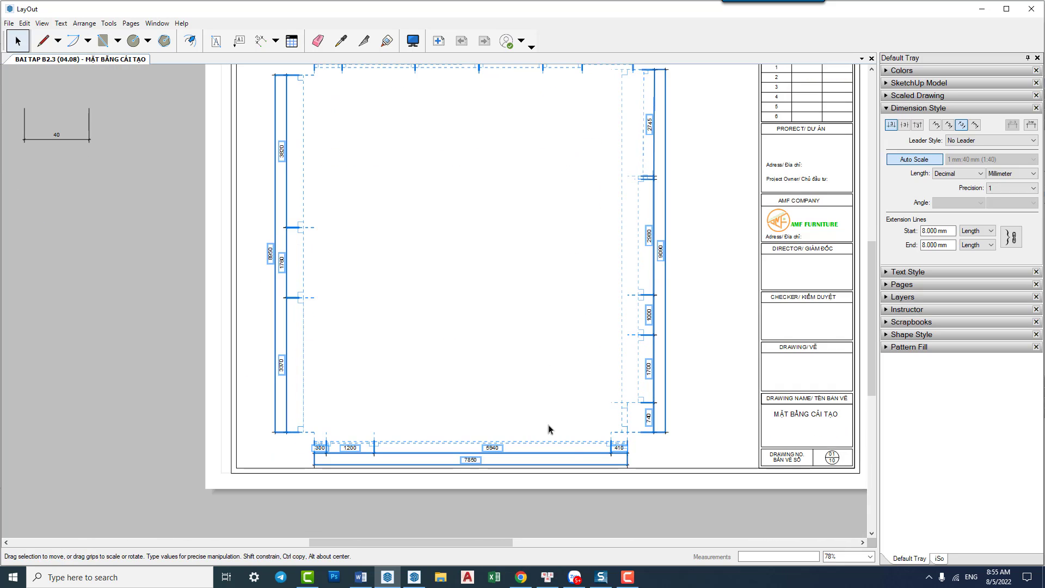
{"action": "scroll", "coordinate": [552, 427], "scroll_direction": "up", "scroll_amount": 3}
{"action": "scroll", "coordinate": [647, 442], "scroll_direction": "up", "scroll_amount": 1}
{"action": "scroll", "coordinate": [646, 413], "scroll_direction": "down", "scroll_amount": 3}
{"action": "scroll", "coordinate": [675, 327], "scroll_direction": "down", "scroll_amount": 3}
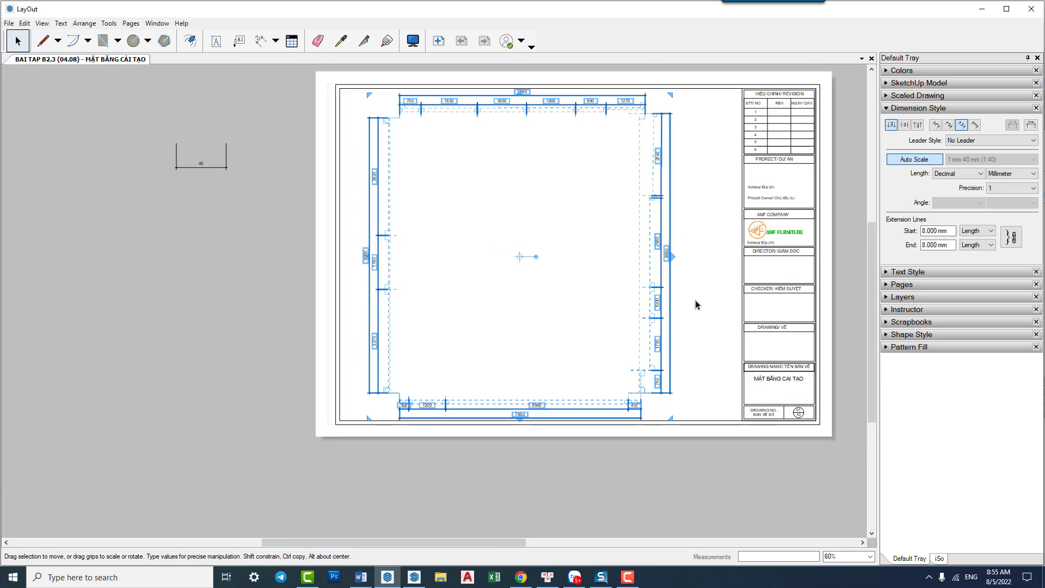
{"action": "left_click", "coordinate": [697, 297]}
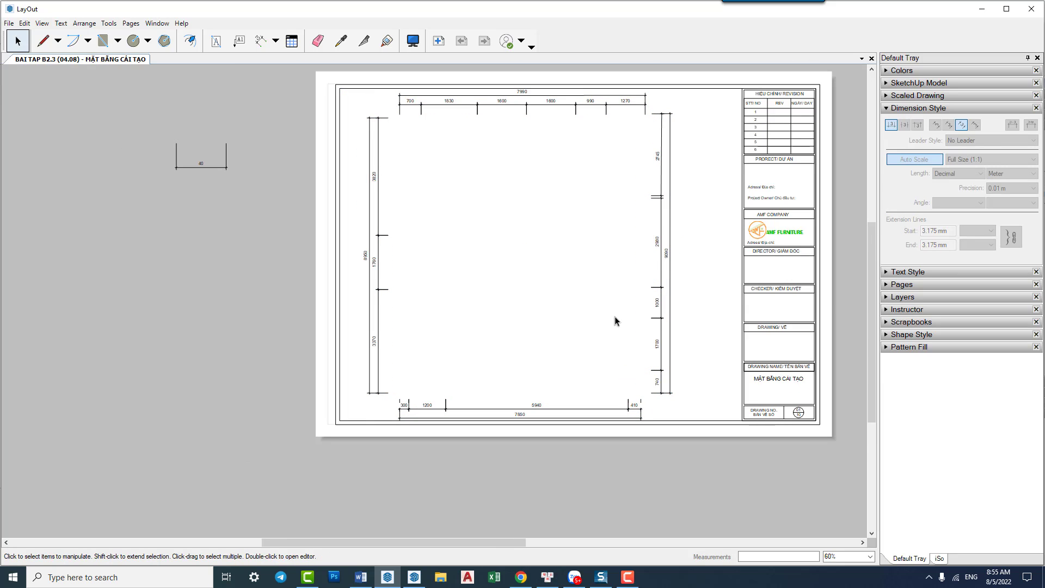
Pan and zoom toward the title block, briefly trying the Style tool
{"action": "middle_click_drag", "start_coordinate": [649, 245], "coordinate": [575, 265]}
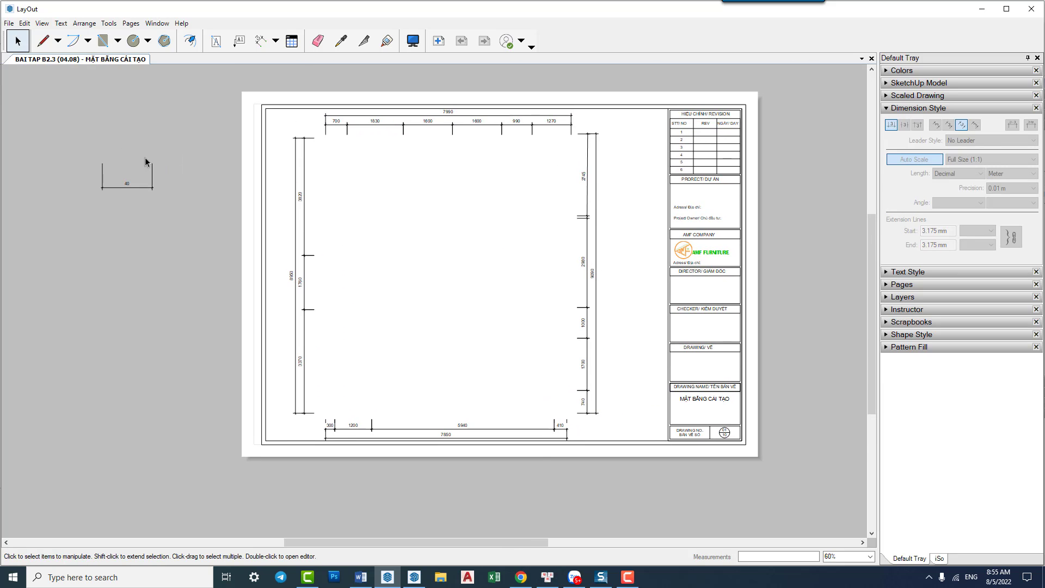
{"action": "middle_click_drag", "start_coordinate": [410, 198], "coordinate": [432, 222]}
{"action": "scroll", "coordinate": [378, 139], "scroll_direction": "up", "scroll_amount": 1}
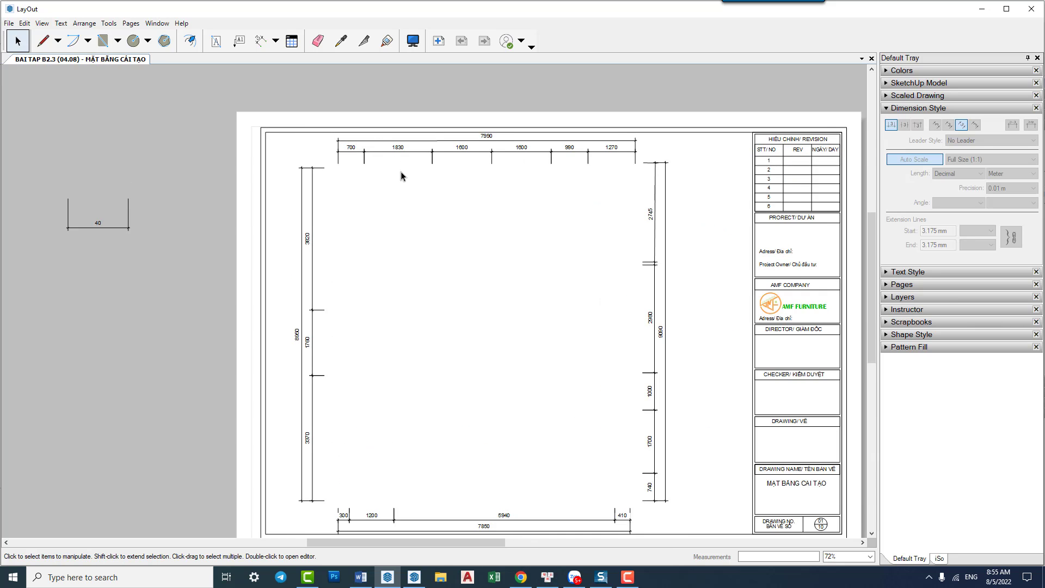
{"action": "scroll", "coordinate": [401, 173], "scroll_direction": "up", "scroll_amount": 1}
{"action": "key", "text": "s"}
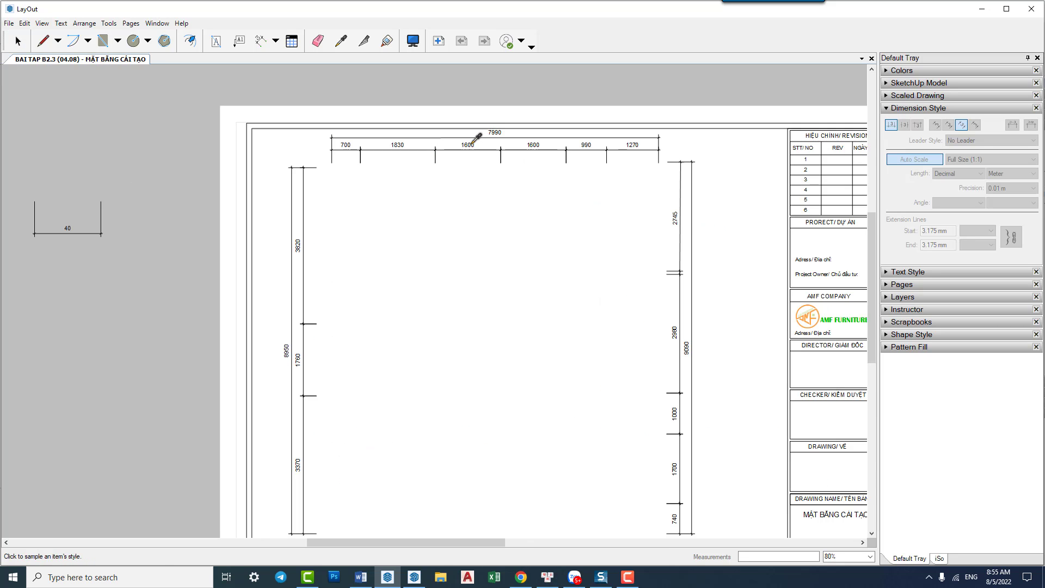
{"action": "key", "text": "space"}
{"action": "middle_click_drag", "start_coordinate": [650, 240], "coordinate": [503, 202]}
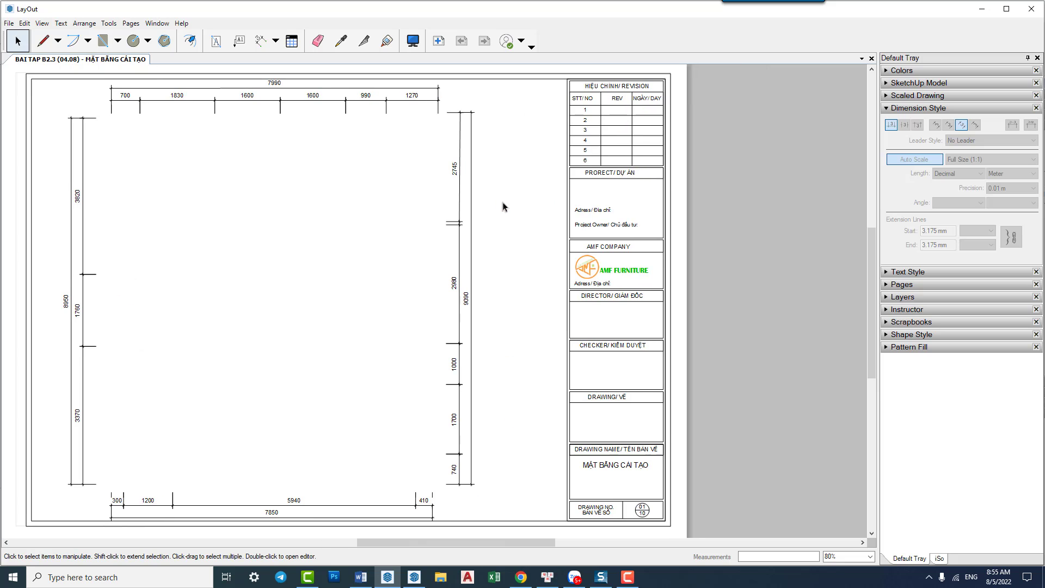
Draw a 9 mm test dimension beside the plan with the Dimension tool
{"action": "key", "text": "d"}
{"action": "left_click", "coordinate": [497, 199]}
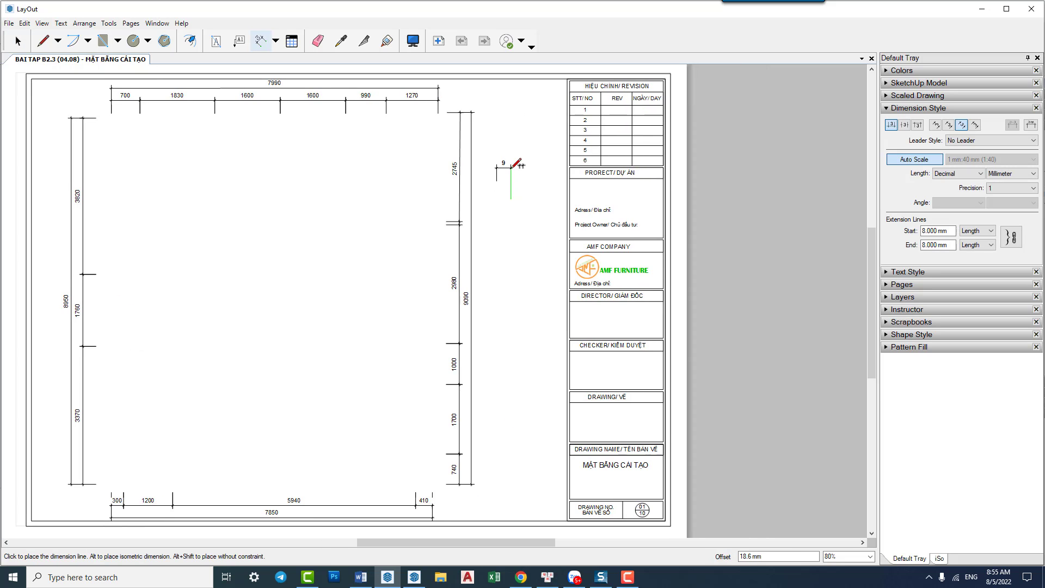
{"action": "left_click", "coordinate": [512, 164]}
{"action": "key", "text": "space"}
{"action": "scroll", "coordinate": [511, 164], "scroll_direction": "up", "scroll_amount": 2}
{"action": "scroll", "coordinate": [509, 163], "scroll_direction": "up", "scroll_amount": 1}
{"action": "scroll", "coordinate": [507, 163], "scroll_direction": "up", "scroll_amount": 1}
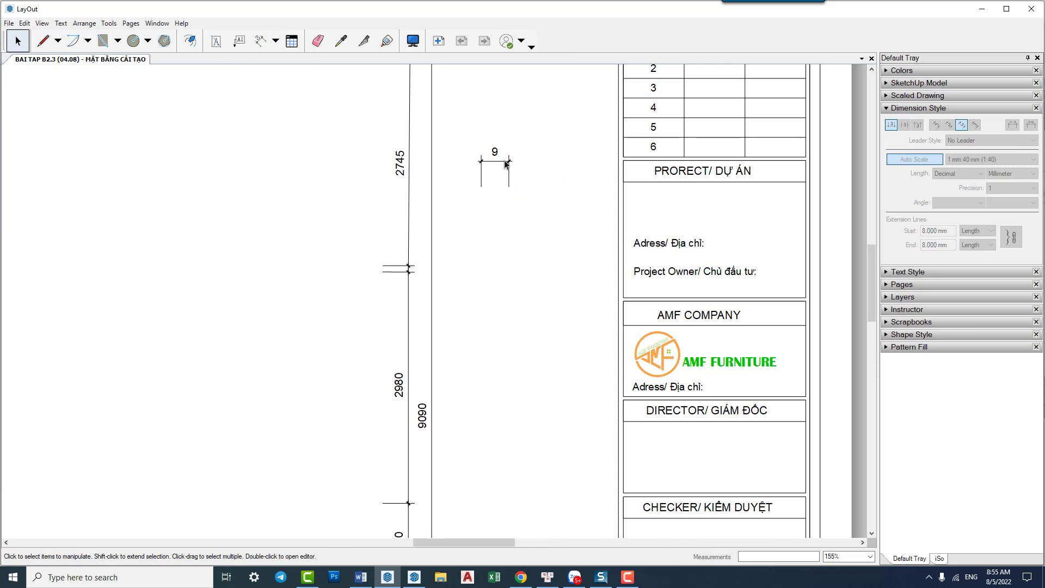
Delete the 9 mm test dimension and collapse the Dimension Style panel
{"action": "left_click", "coordinate": [506, 163]}
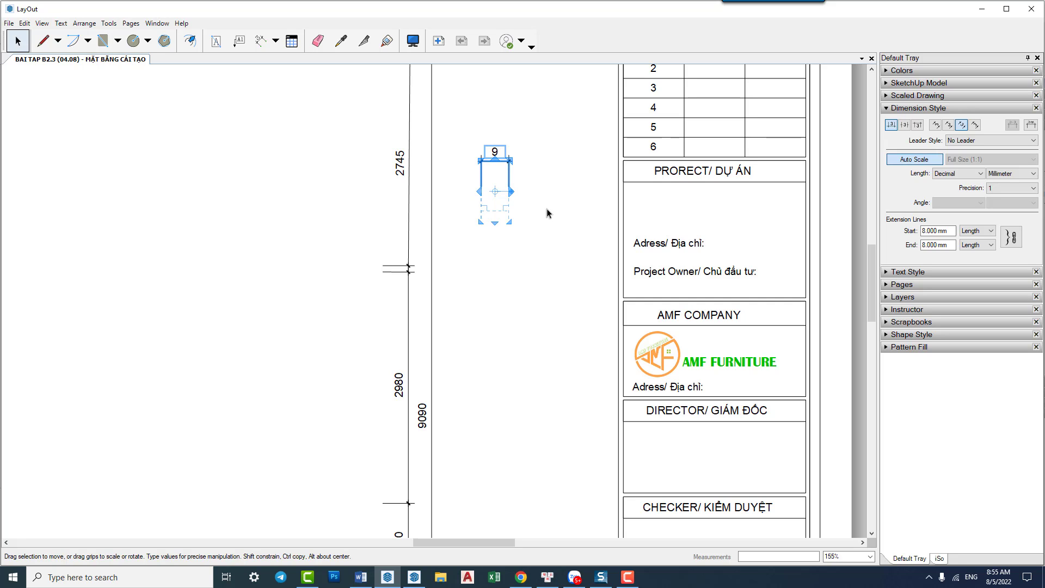
{"action": "key", "text": "Delete"}
{"action": "scroll", "coordinate": [541, 260], "scroll_direction": "down", "scroll_amount": 1}
{"action": "scroll", "coordinate": [542, 260], "scroll_direction": "down", "scroll_amount": 3}
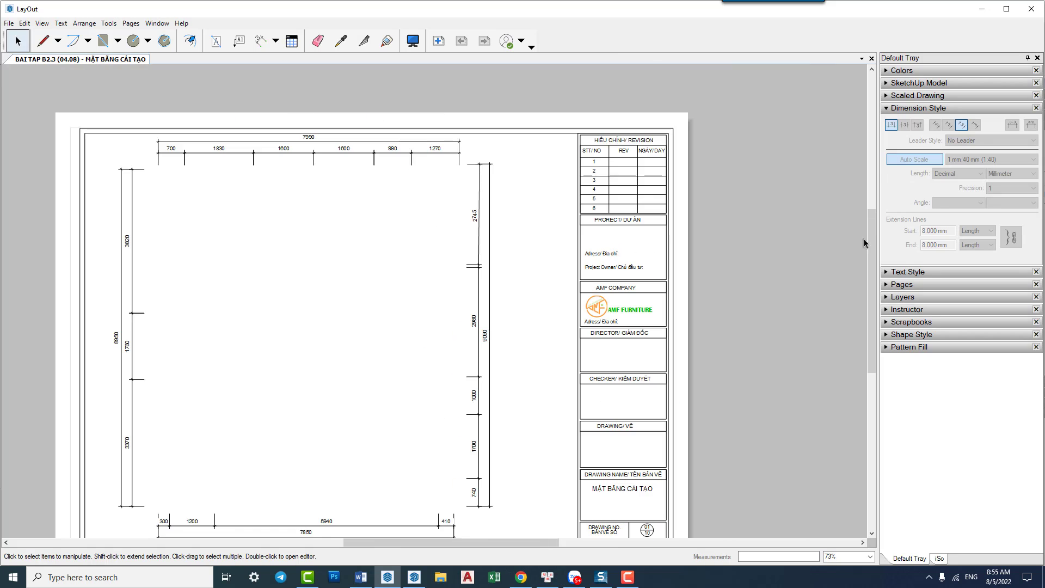
{"action": "left_click", "coordinate": [903, 110]}
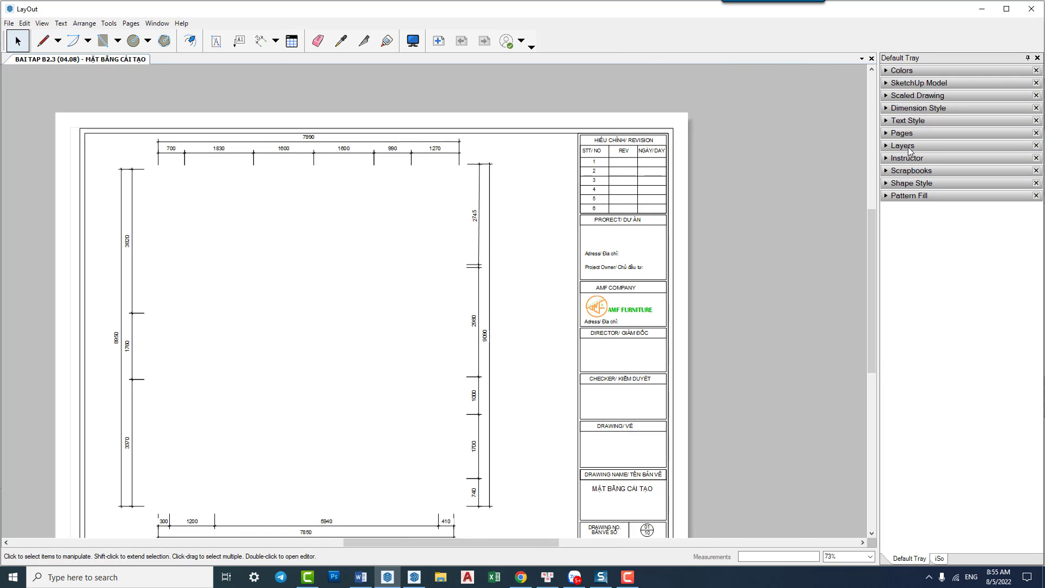
Expand the Layers list and make the layout layer visible, revealing walls, doors and swatches
{"action": "left_click", "coordinate": [908, 146]}
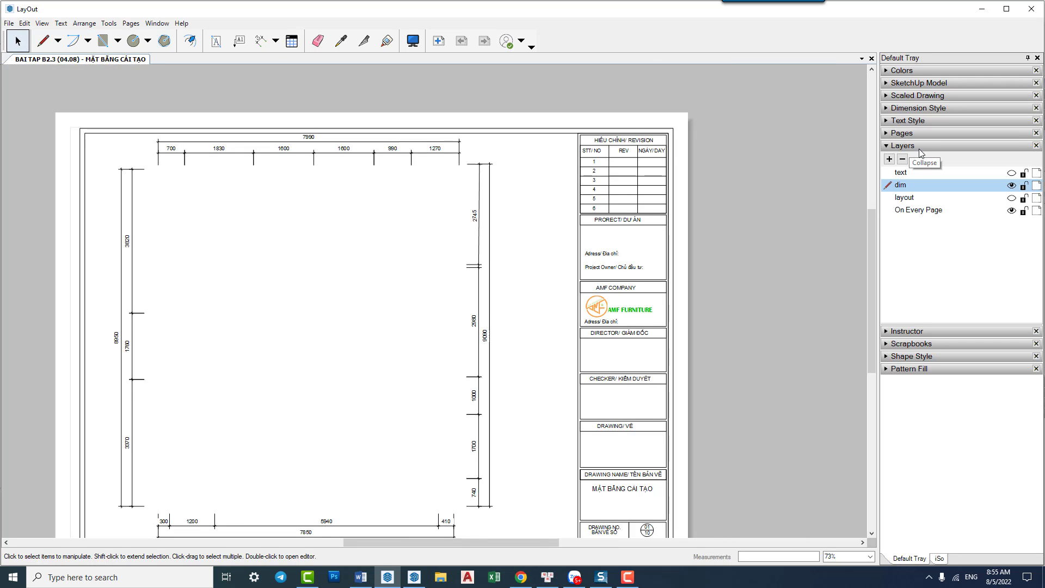
{"action": "middle_click_drag", "start_coordinate": [414, 288], "coordinate": [490, 260]}
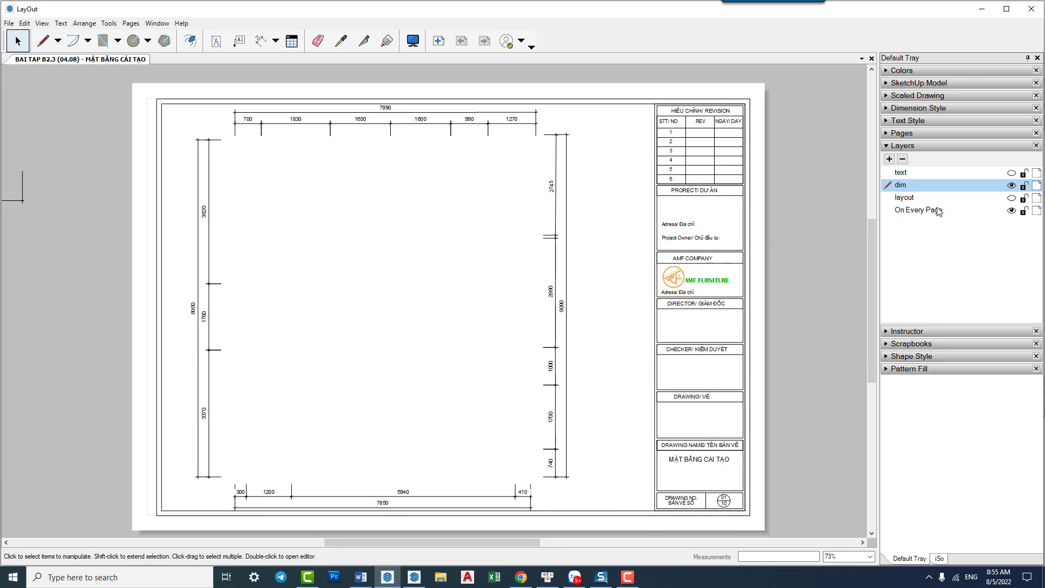
{"action": "left_click", "coordinate": [1011, 211]}
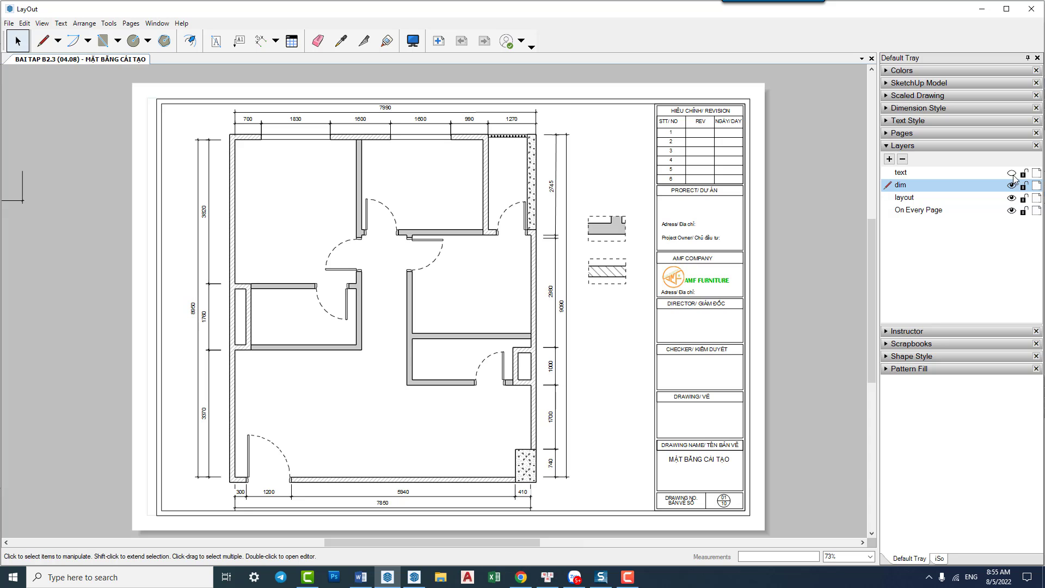
Show the text layer and rescale the top dimension chain vertically to 0.881
{"action": "left_click", "coordinate": [1012, 173]}
{"action": "scroll", "coordinate": [364, 117], "scroll_direction": "up", "scroll_amount": 3}
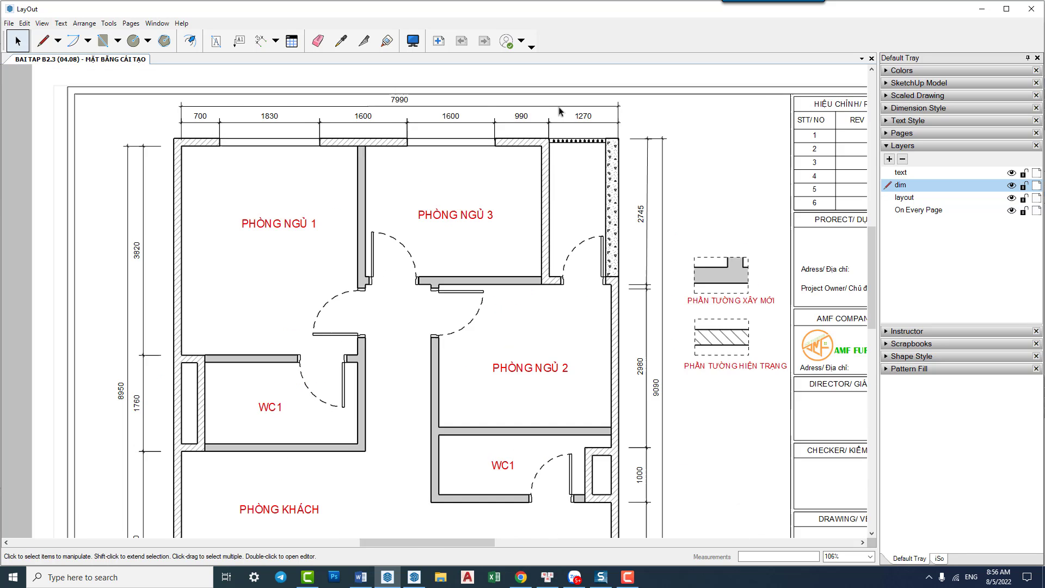
{"action": "middle_click_drag", "start_coordinate": [579, 130], "coordinate": [655, 160]}
{"action": "left_click_drag", "start_coordinate": [664, 149], "coordinate": [220, 158]}
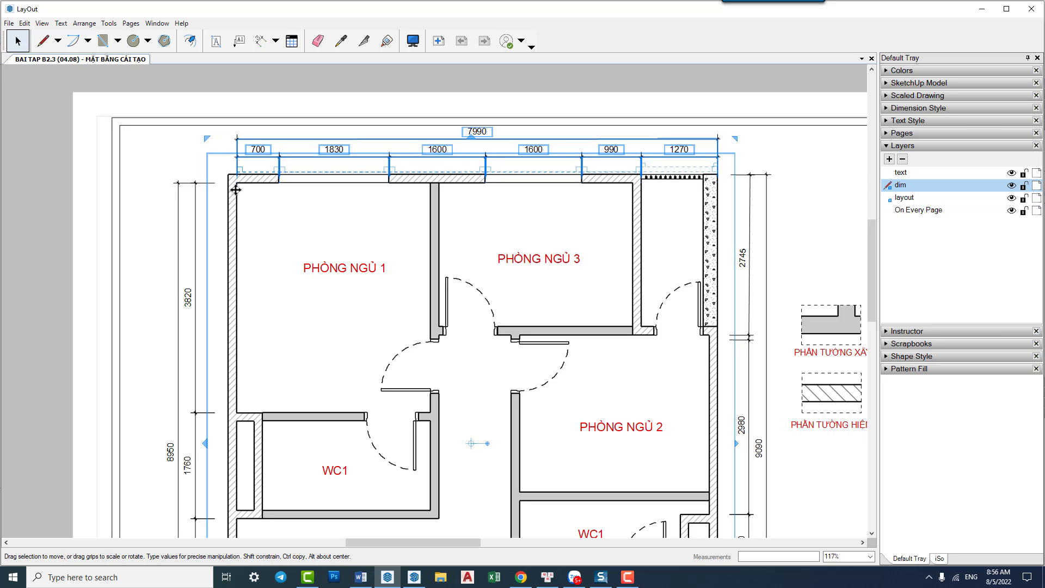
{"action": "left_click_drag", "start_coordinate": [226, 85], "coordinate": [729, 190]}
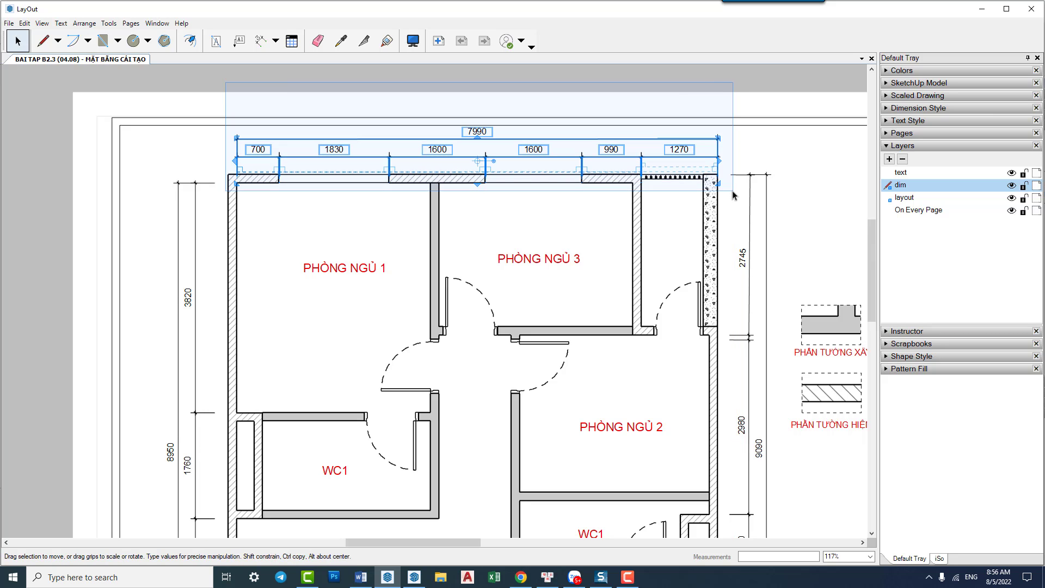
{"action": "scroll", "coordinate": [501, 141], "scroll_direction": "up", "scroll_amount": 1}
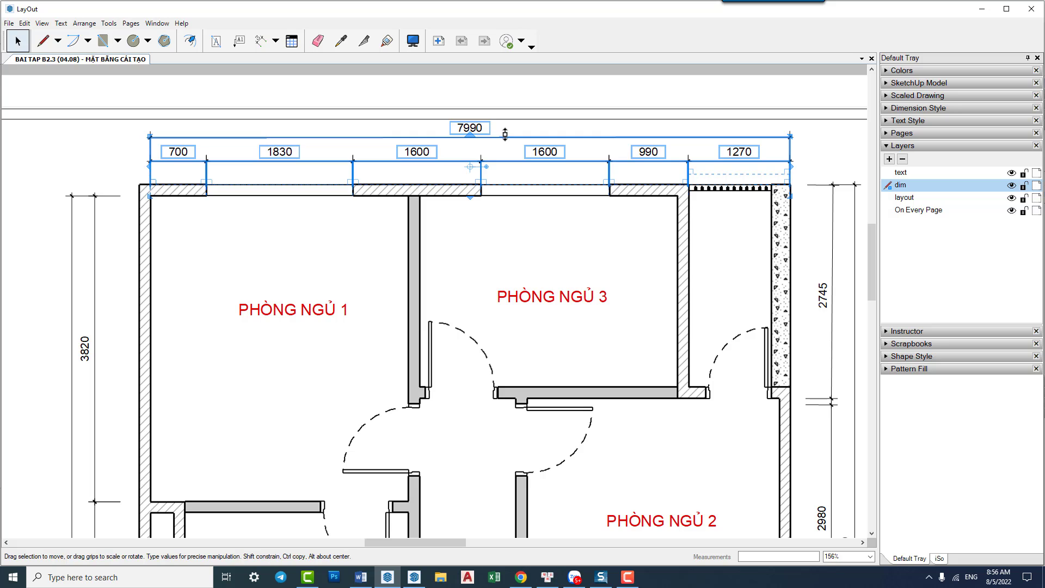
{"action": "left_click_drag", "start_coordinate": [505, 129], "coordinate": [506, 126]}
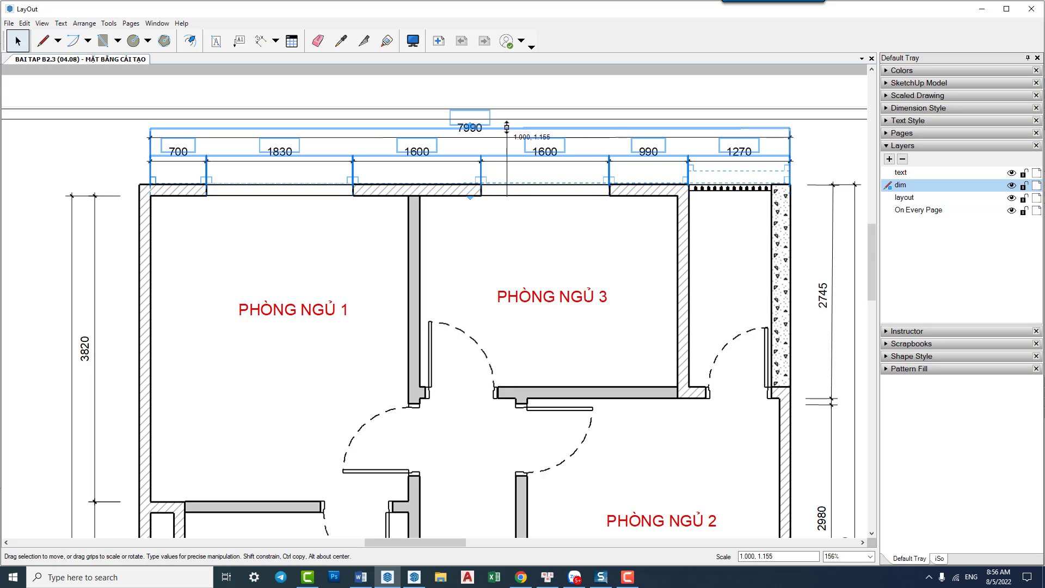
{"action": "left_click", "coordinate": [812, 135]}
Move the 7990 overall dimension down toward the 1830, 1600, 990, 1270 row
{"action": "left_click", "coordinate": [756, 136]}
{"action": "scroll", "coordinate": [757, 136], "scroll_direction": "up", "scroll_amount": 2}
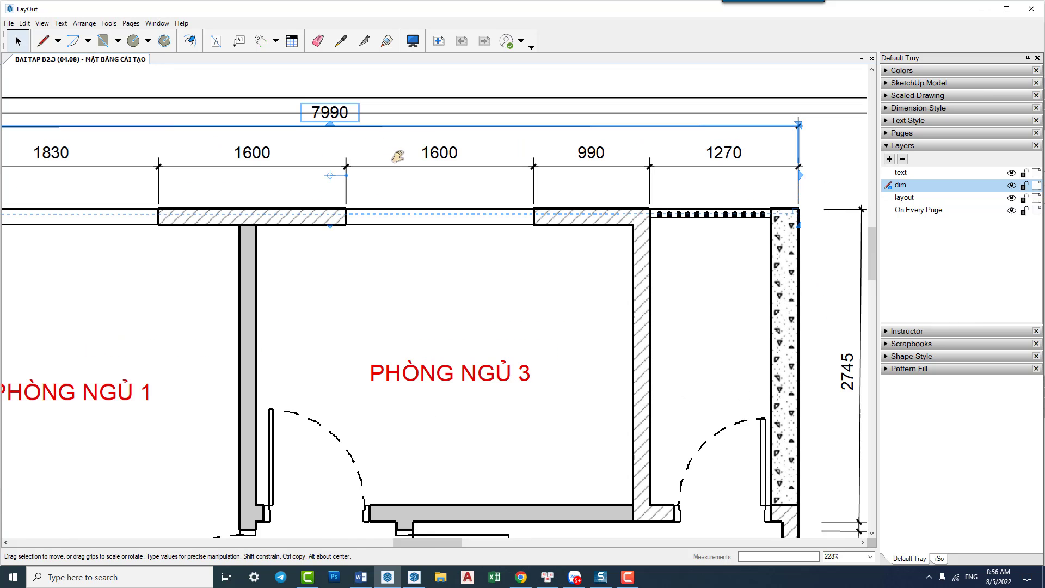
{"action": "left_click_drag", "start_coordinate": [345, 128], "coordinate": [369, 143]}
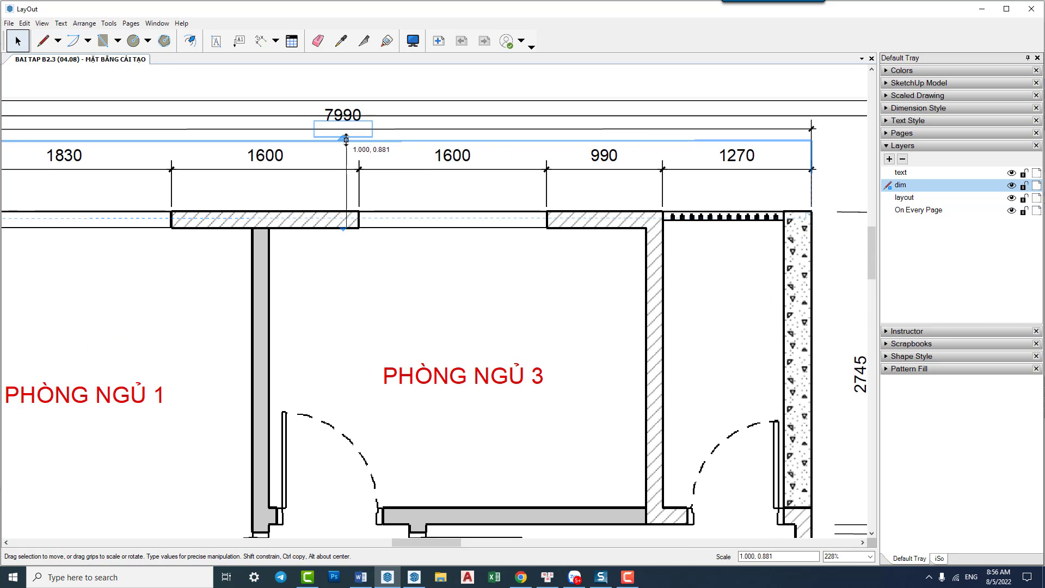
{"action": "scroll", "coordinate": [375, 139], "scroll_direction": "down", "scroll_amount": 2}
{"action": "scroll", "coordinate": [404, 129], "scroll_direction": "down", "scroll_amount": 2}
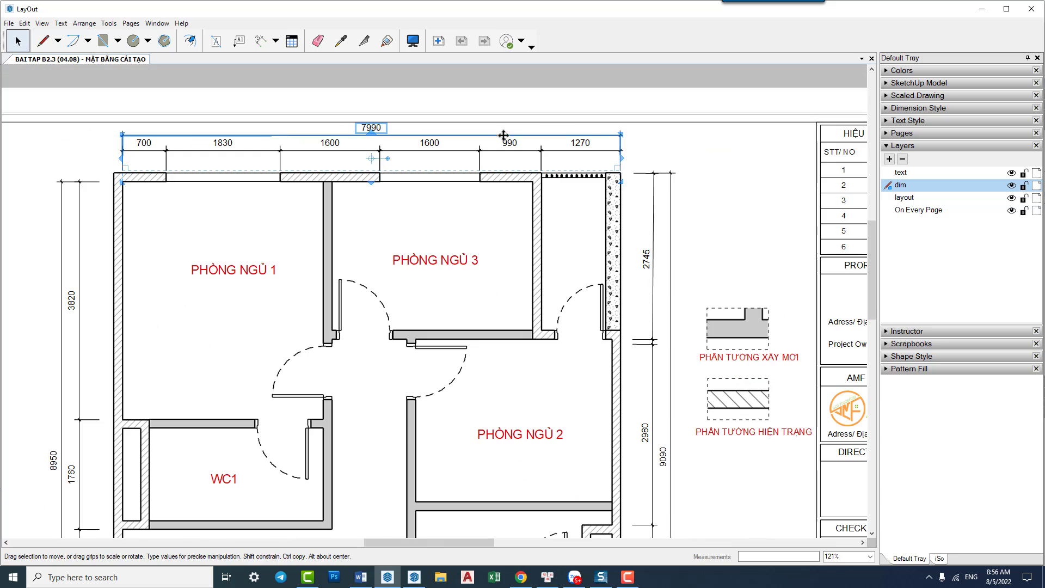
{"action": "left_click", "coordinate": [685, 154]}
Pan and zoom to the bottom dimension row, including the 300 and 1200 dimensions
{"action": "middle_click_drag", "start_coordinate": [302, 277], "coordinate": [354, 261]}
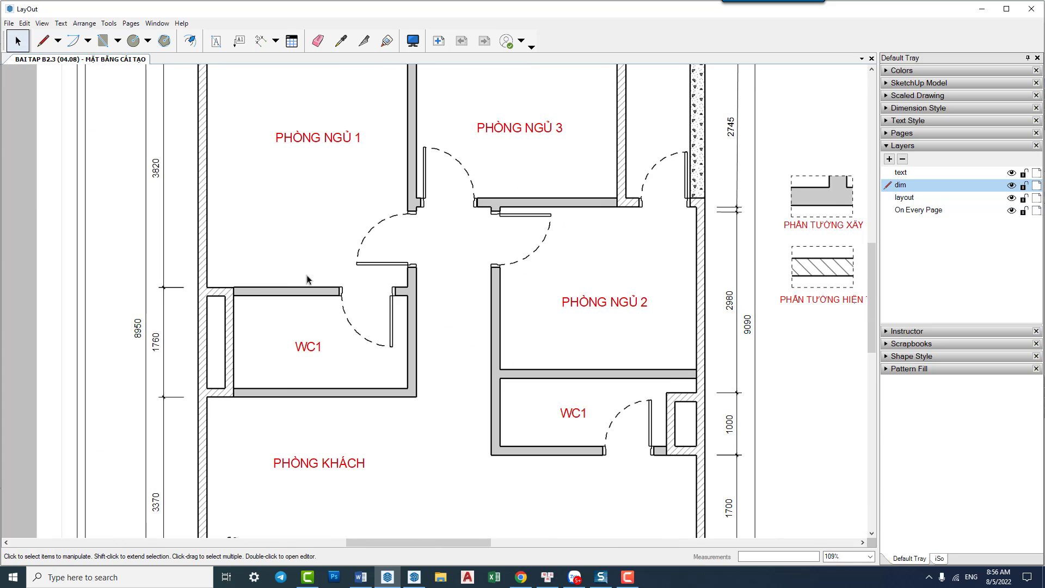
{"action": "scroll", "coordinate": [306, 276], "scroll_direction": "down", "scroll_amount": 1}
{"action": "middle_click_drag", "start_coordinate": [637, 238], "coordinate": [636, 180]}
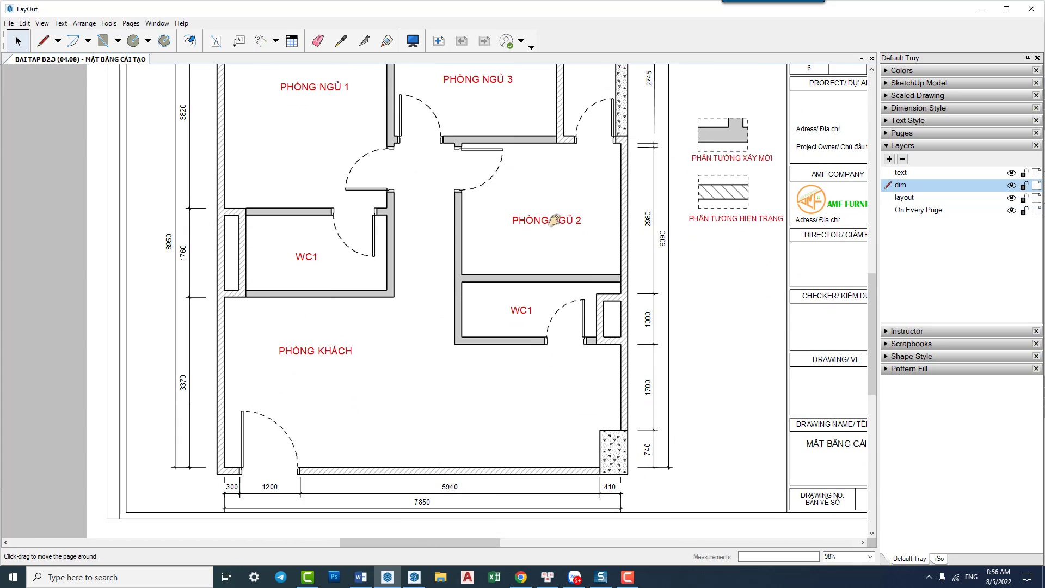
{"action": "scroll", "coordinate": [630, 414], "scroll_direction": "up", "scroll_amount": 2}
{"action": "scroll", "coordinate": [632, 414], "scroll_direction": "up", "scroll_amount": 2}
{"action": "middle_click_drag", "start_coordinate": [595, 416], "coordinate": [708, 404]}
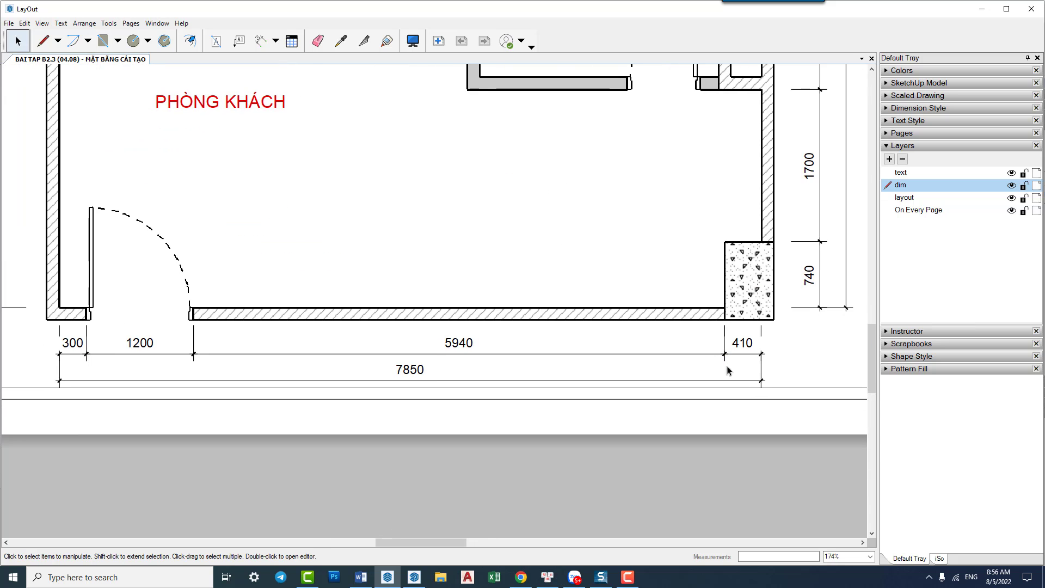
{"action": "middle_click_drag", "start_coordinate": [130, 339], "coordinate": [185, 336]}
{"action": "scroll", "coordinate": [161, 357], "scroll_direction": "up", "scroll_amount": 1}
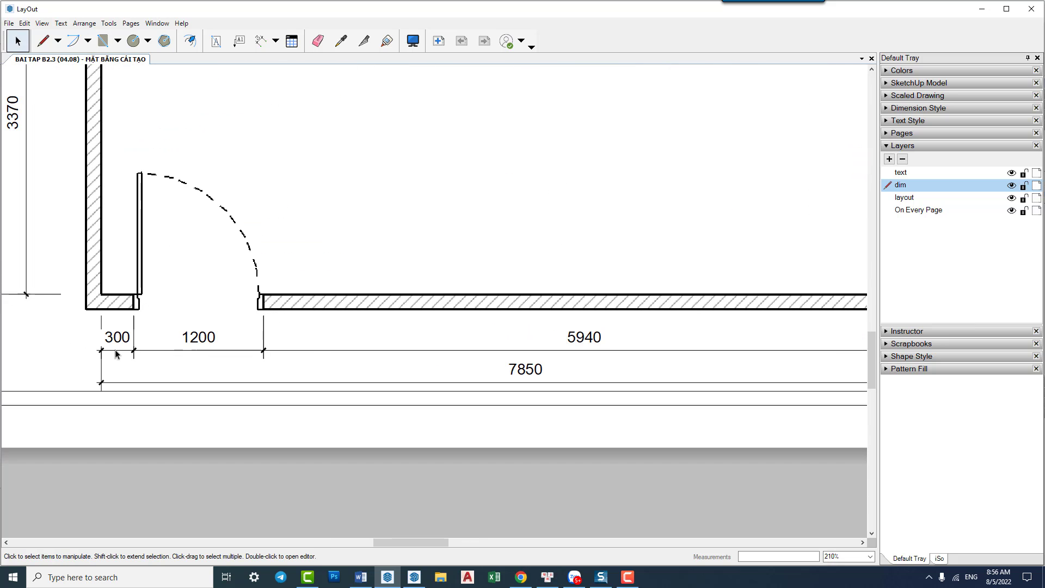
{"action": "scroll", "coordinate": [180, 352], "scroll_direction": "up", "scroll_amount": 2}
{"action": "scroll", "coordinate": [207, 343], "scroll_direction": "up", "scroll_amount": 2}
{"action": "left_click", "coordinate": [218, 338]}
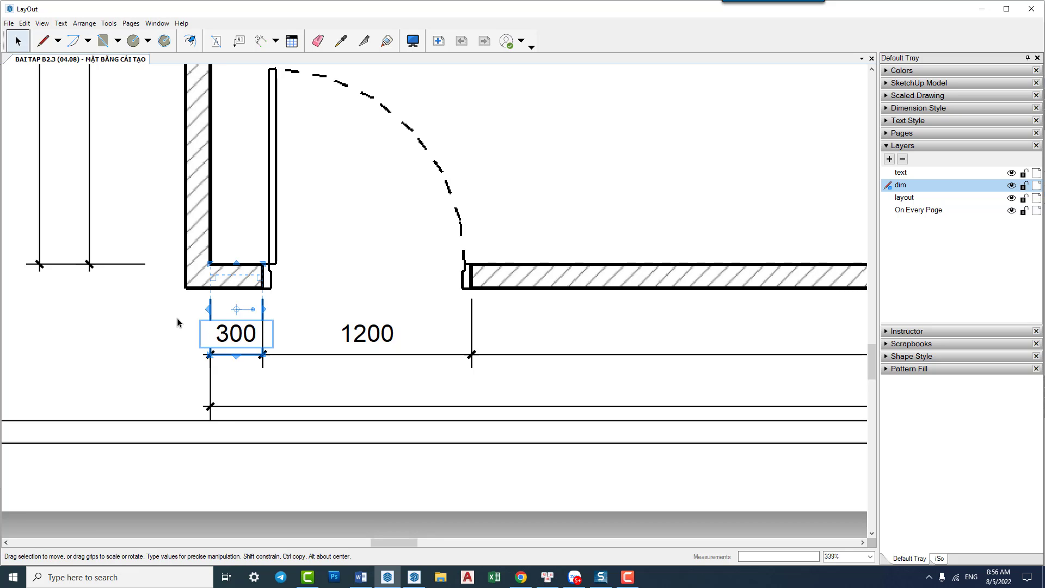
{"action": "scroll", "coordinate": [207, 329], "scroll_direction": "up", "scroll_amount": 3}
{"action": "scroll", "coordinate": [199, 324], "scroll_direction": "up", "scroll_amount": 2}
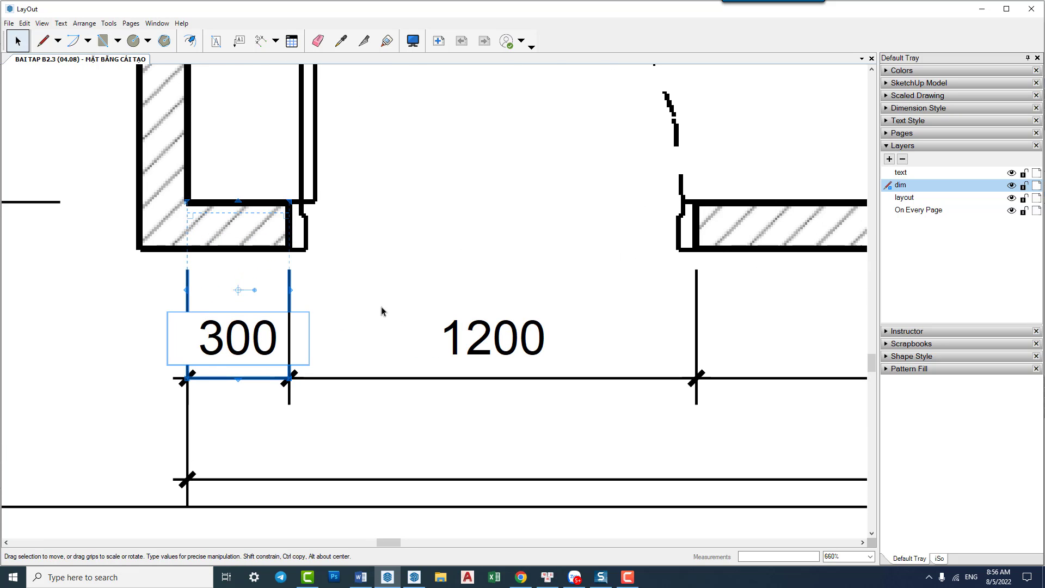
{"action": "scroll", "coordinate": [397, 302], "scroll_direction": "down", "scroll_amount": 5}
{"action": "scroll", "coordinate": [416, 297], "scroll_direction": "down", "scroll_amount": 4}
{"action": "scroll", "coordinate": [492, 254], "scroll_direction": "down", "scroll_amount": 6}
{"action": "middle_click_drag", "start_coordinate": [491, 254], "coordinate": [433, 341]}
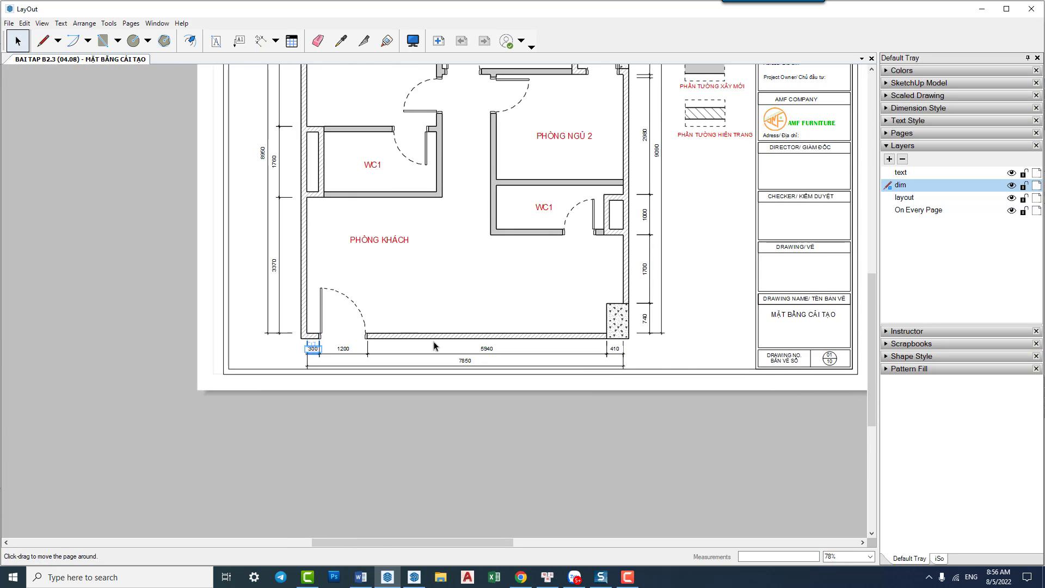
{"action": "scroll", "coordinate": [650, 351], "scroll_direction": "up", "scroll_amount": 6}
{"action": "scroll", "coordinate": [590, 352], "scroll_direction": "up", "scroll_amount": 1}
{"action": "scroll", "coordinate": [590, 346], "scroll_direction": "down", "scroll_amount": 3}
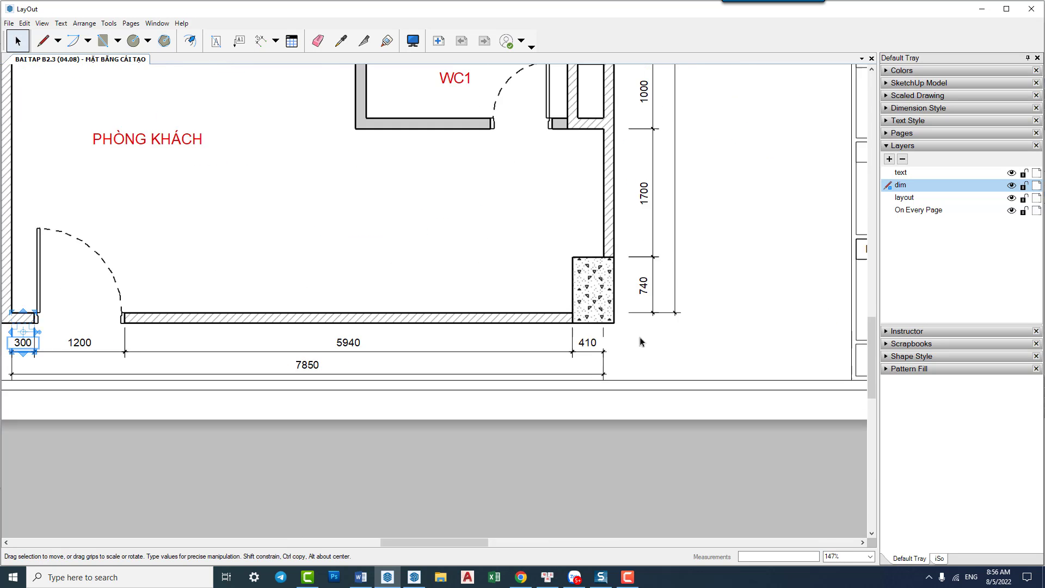
{"action": "scroll", "coordinate": [639, 340], "scroll_direction": "down", "scroll_amount": 3}
{"action": "scroll", "coordinate": [647, 272], "scroll_direction": "down", "scroll_amount": 3}
{"action": "middle_click_drag", "start_coordinate": [637, 303], "coordinate": [632, 336]}
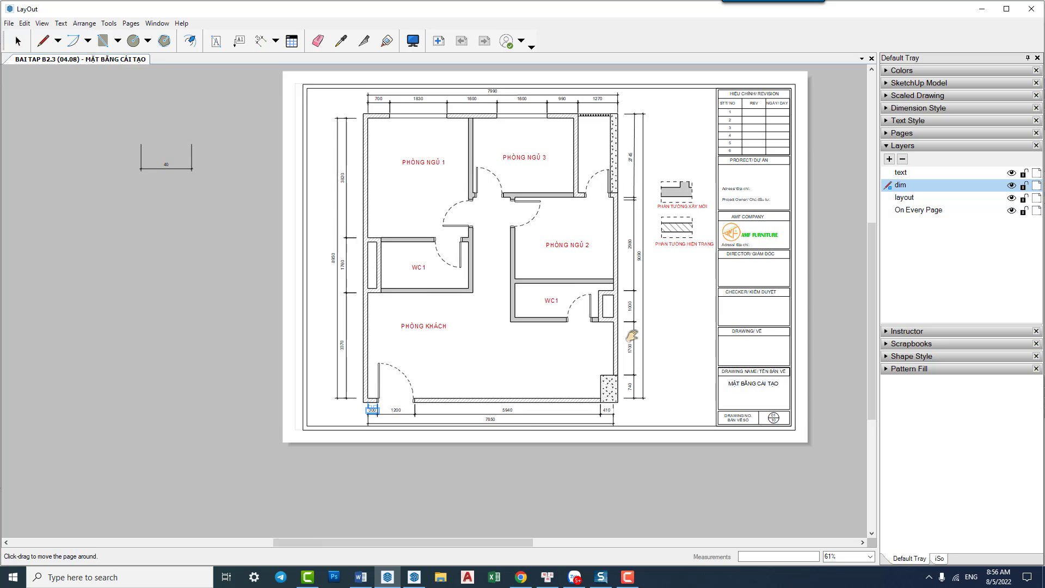
{"action": "scroll", "coordinate": [645, 195], "scroll_direction": "up", "scroll_amount": 1}
{"action": "scroll", "coordinate": [647, 207], "scroll_direction": "up", "scroll_amount": 1}
{"action": "scroll", "coordinate": [646, 207], "scroll_direction": "down", "scroll_amount": 2}
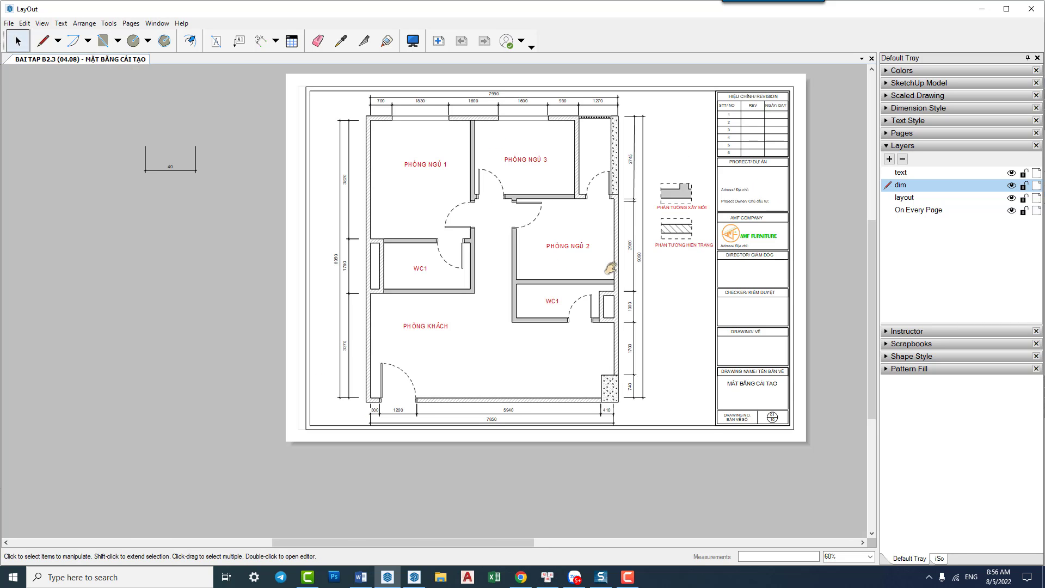
{"action": "scroll", "coordinate": [670, 267], "scroll_direction": "up", "scroll_amount": 1}
{"action": "middle_click_drag", "start_coordinate": [692, 269], "coordinate": [626, 302]}
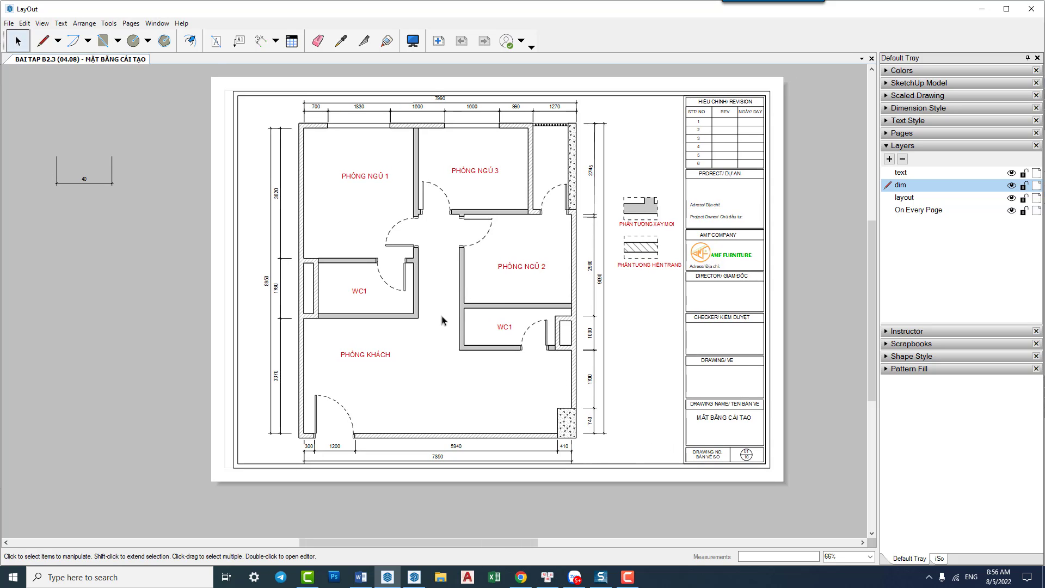
{"action": "scroll", "coordinate": [632, 451], "scroll_direction": "up", "scroll_amount": 1}
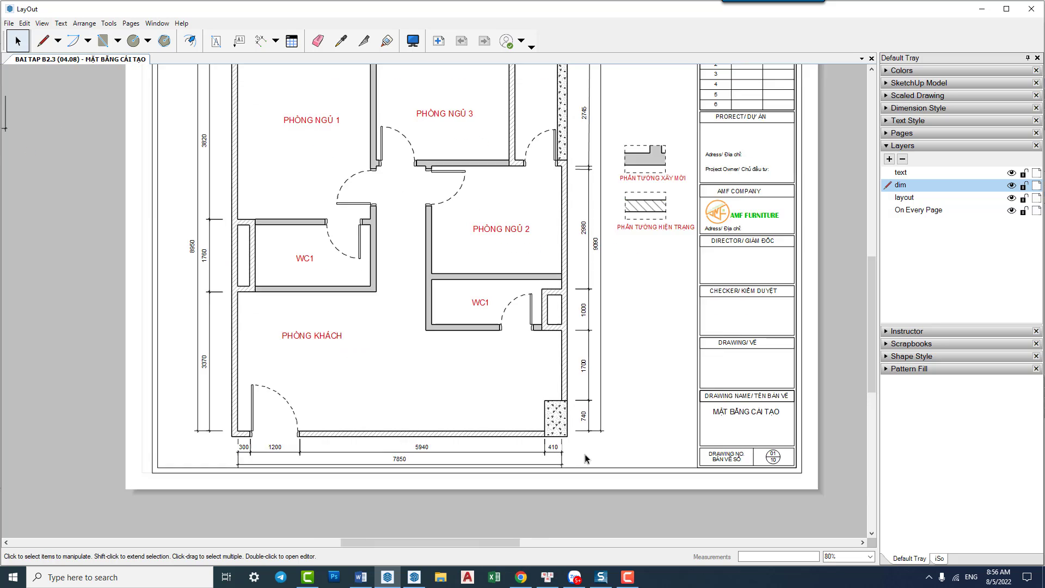
{"action": "scroll", "coordinate": [616, 452], "scroll_direction": "up", "scroll_amount": 1}
{"action": "scroll", "coordinate": [636, 449], "scroll_direction": "up", "scroll_amount": 1}
{"action": "scroll", "coordinate": [573, 313], "scroll_direction": "up", "scroll_amount": 1}
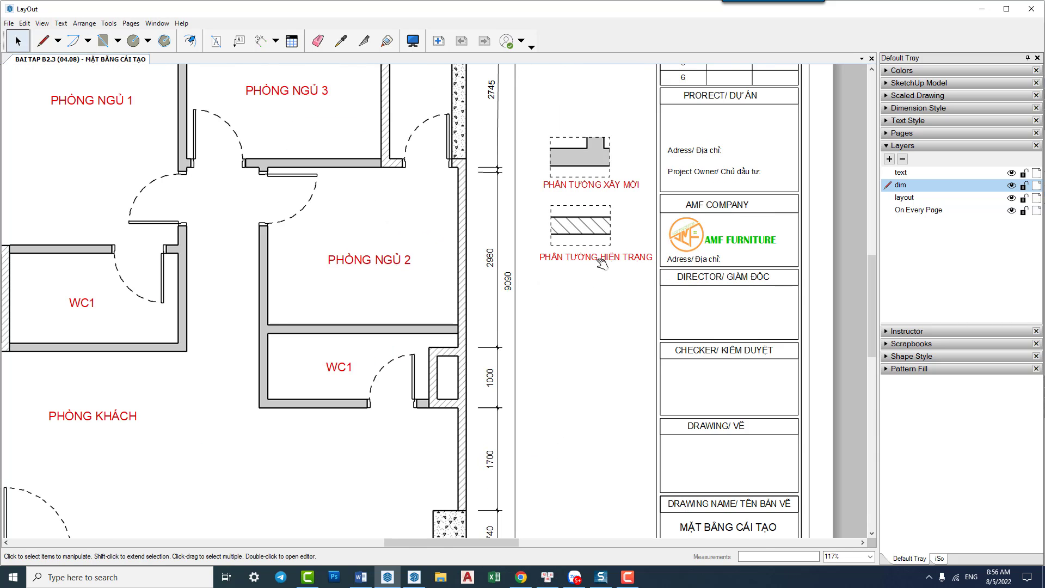
Nudge the PHẦN TƯỜNG HIỆN TRẠNG and PHẦN TƯỜNG XÂY MỚI labels left under their swatches
{"action": "left_click", "coordinate": [593, 258]}
{"action": "key", "text": "Left"}
{"action": "key", "text": "Left"}
{"action": "key", "text": "Left"}
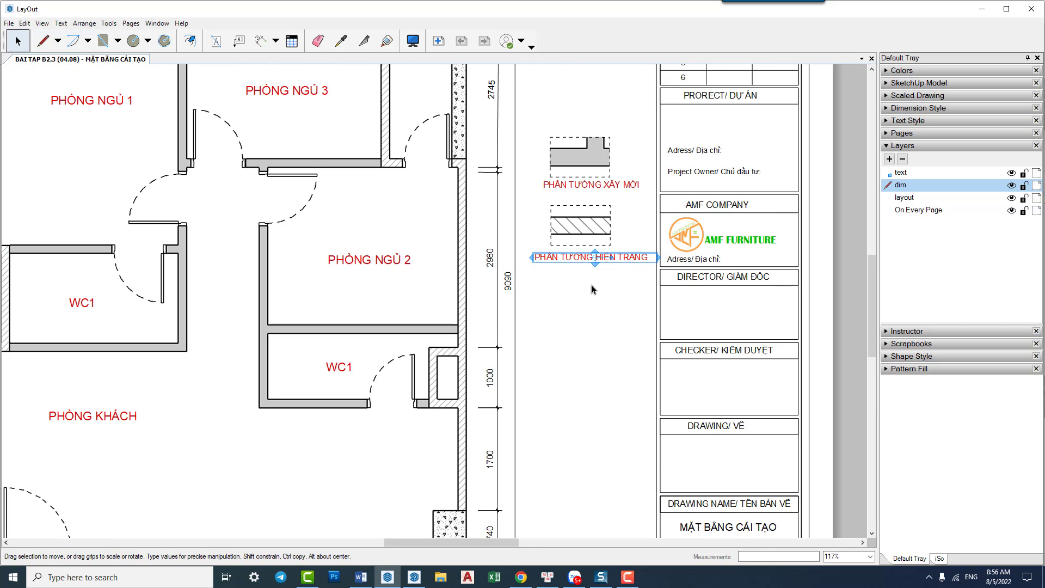
{"action": "key", "text": "Left"}
{"action": "key", "text": "Left"}
{"action": "key", "text": "Left"}
{"action": "key", "text": "Left"}
{"action": "key", "text": "Left"}
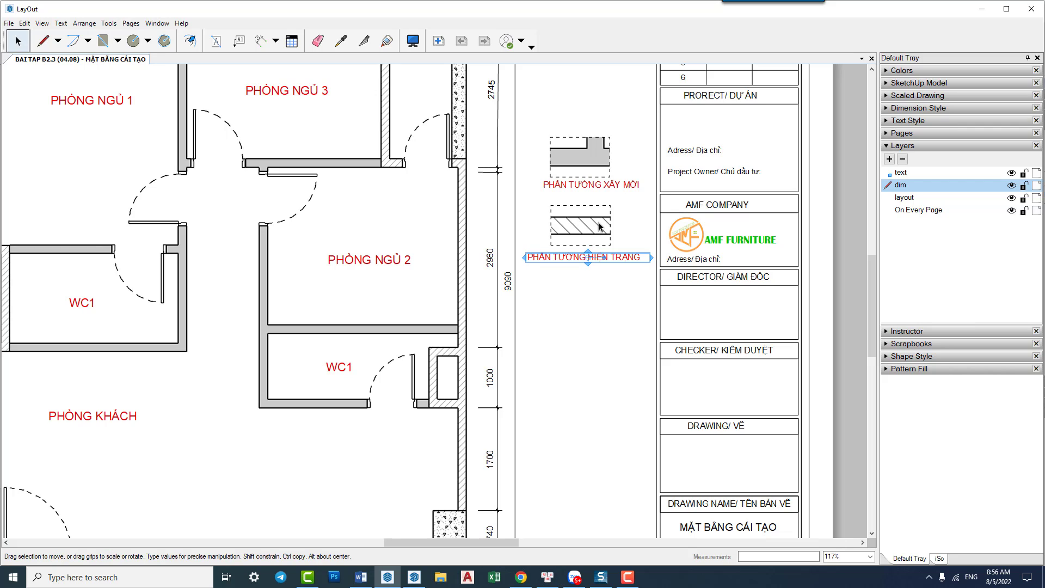
{"action": "key", "text": "Left"}
{"action": "left_click", "coordinate": [587, 185]}
{"action": "key", "text": "Left"}
{"action": "key", "text": "Left"}
{"action": "key", "text": "Left"}
{"action": "key", "text": "Left"}
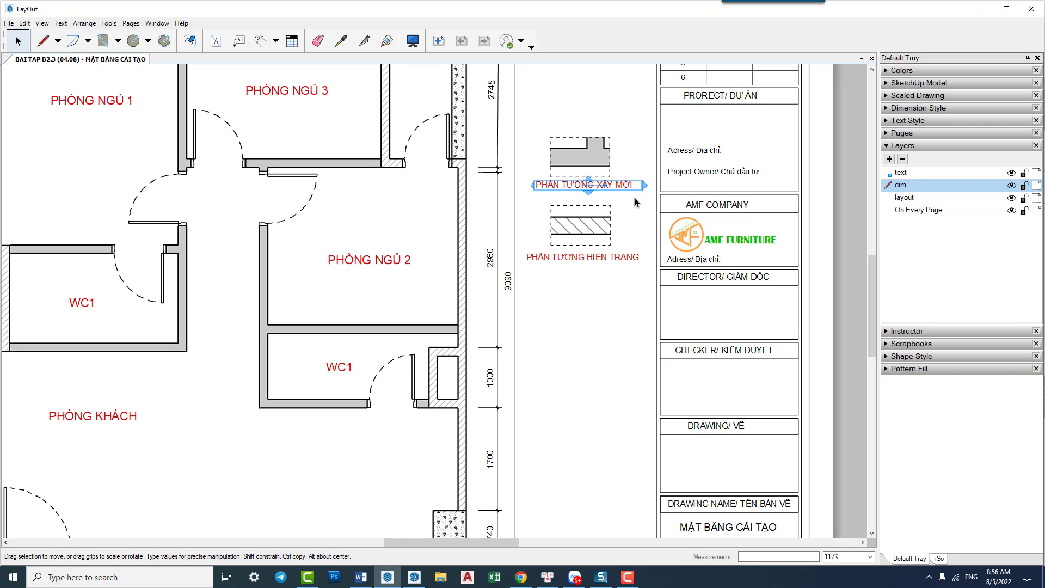
{"action": "key", "text": "Left"}
{"action": "key", "text": "Left"}
{"action": "key", "text": "Left"}
{"action": "key", "text": "Left"}
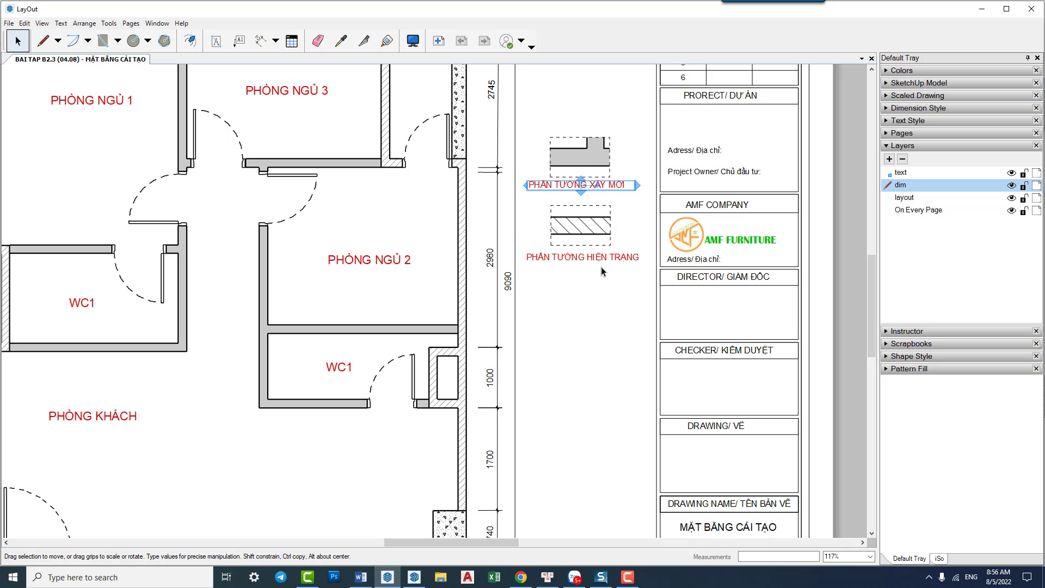
{"action": "left_click", "coordinate": [593, 266]}
{"action": "key", "text": "Left"}
{"action": "key", "text": "Left"}
{"action": "key", "text": "Left"}
{"action": "key", "text": "Left"}
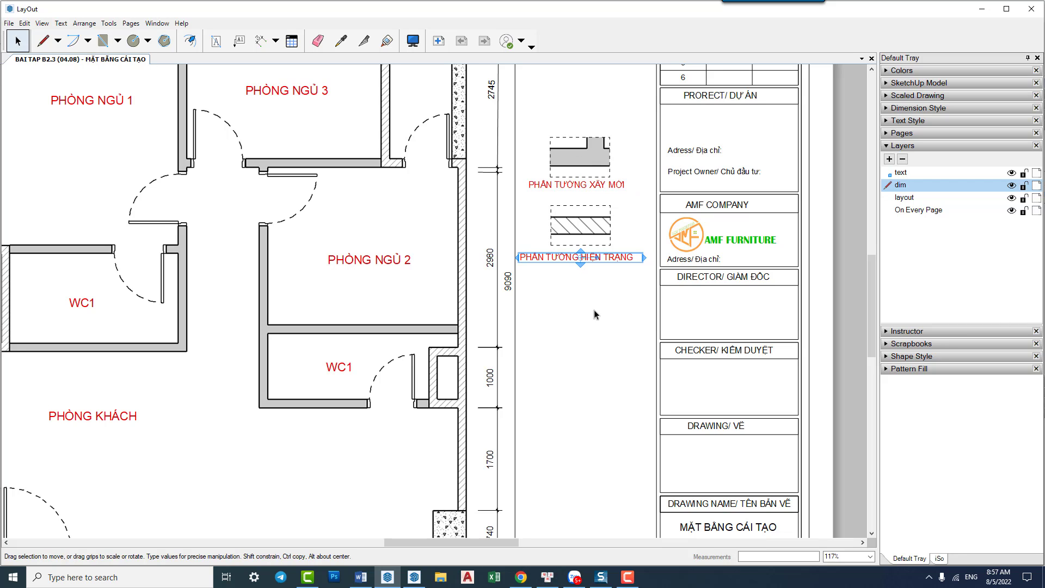
Enter text editing on the PHẦN TƯỜNG XÂY MỚI label, then exit without changes
{"action": "scroll", "coordinate": [604, 245], "scroll_direction": "down", "scroll_amount": 3}
{"action": "scroll", "coordinate": [610, 212], "scroll_direction": "up", "scroll_amount": 2}
{"action": "left_click", "coordinate": [615, 204]}
{"action": "scroll", "coordinate": [617, 203], "scroll_direction": "up", "scroll_amount": 1}
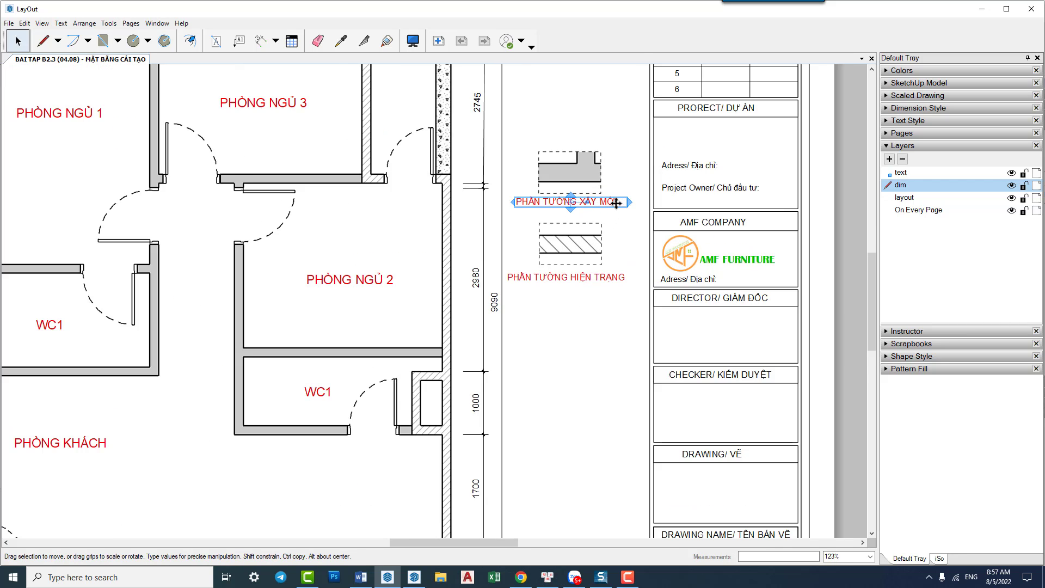
{"action": "scroll", "coordinate": [616, 203], "scroll_direction": "up", "scroll_amount": 1}
{"action": "double_click", "coordinate": [618, 206]}
{"action": "left_click", "coordinate": [624, 214]}
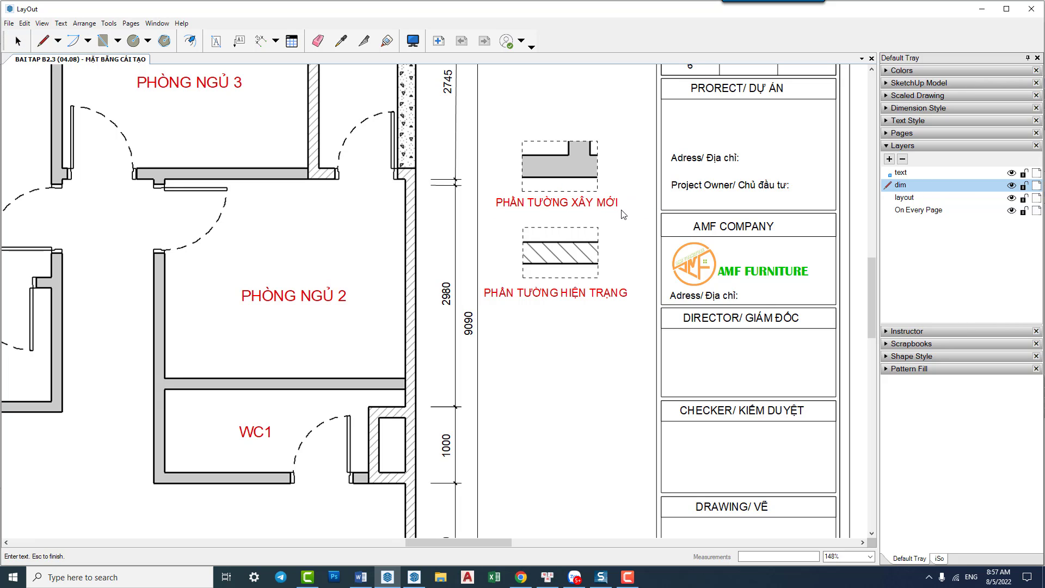
{"action": "key", "text": "Escape"}
Nudge the PHẦN TƯỜNG XÂY MỚI label slightly right and select both legend labels
{"action": "left_click", "coordinate": [605, 204]}
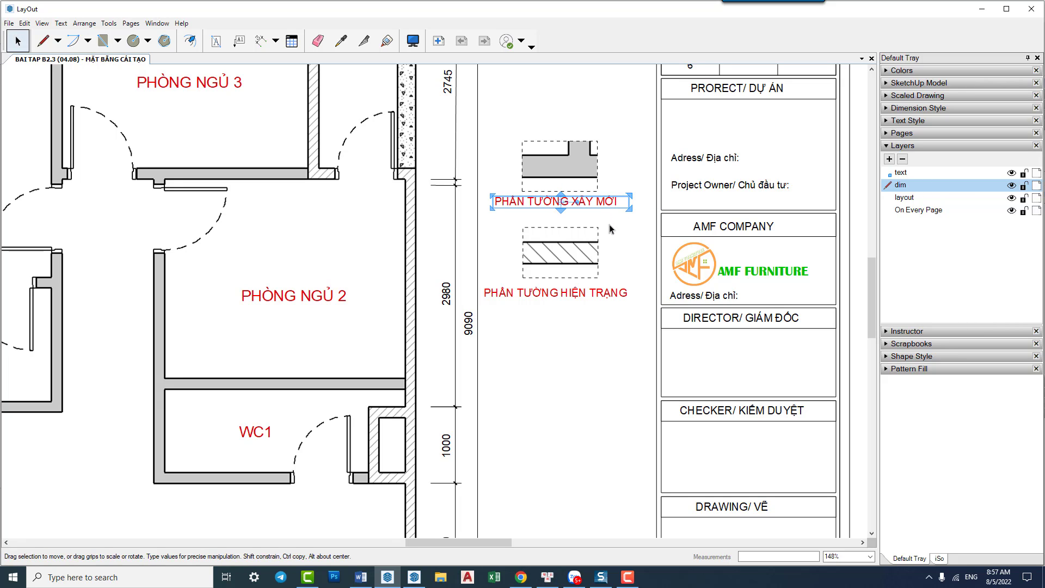
{"action": "key", "text": "Right"}
{"action": "key", "text": "Right"}
{"action": "key", "text": "Right"}
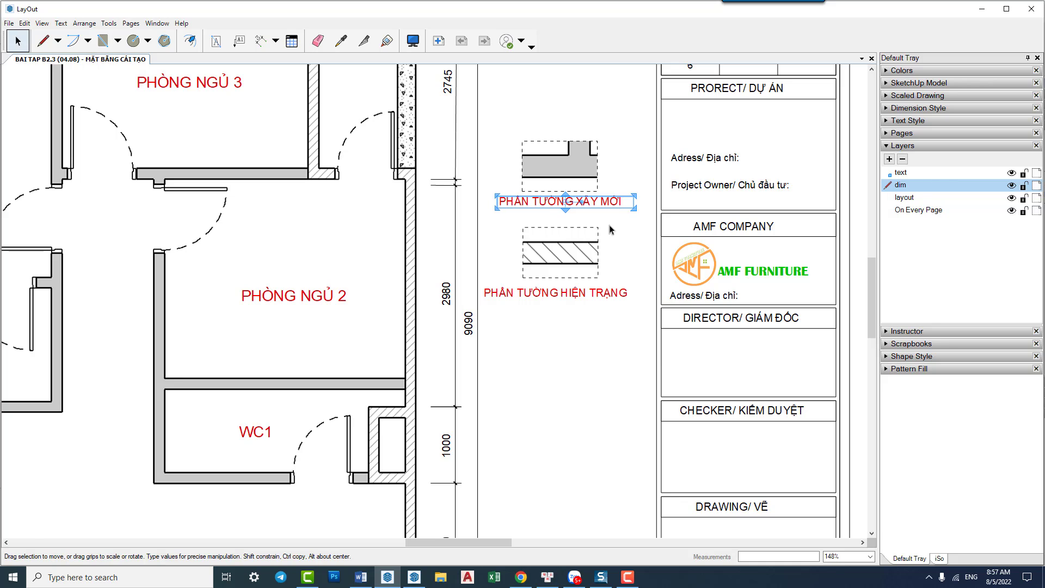
{"action": "left_click", "coordinate": [609, 225]}
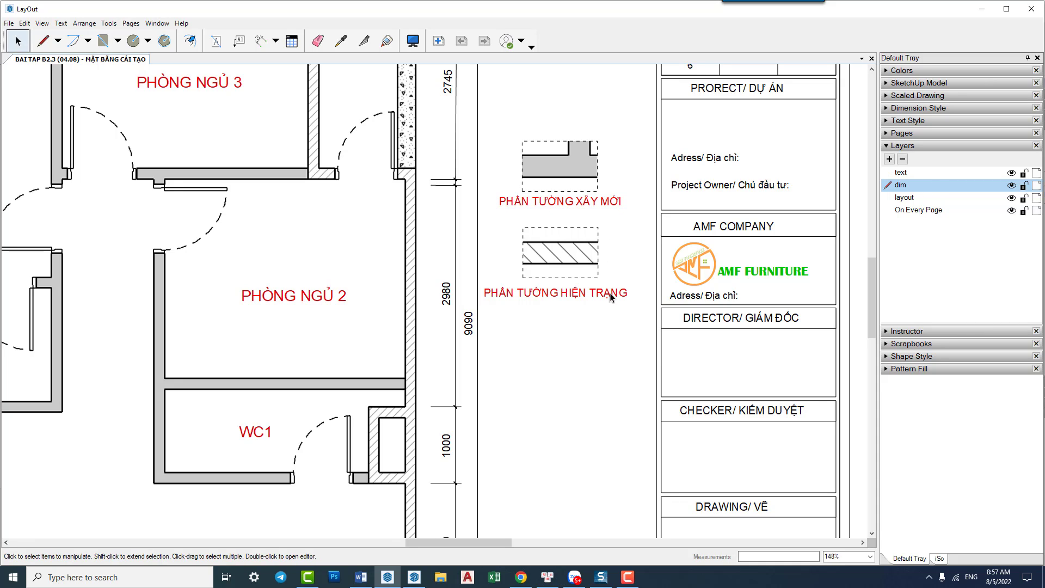
{"action": "left_click", "coordinate": [610, 293]}
{"action": "left_click", "coordinate": [616, 203], "text": "shift"}
Centre-align the text of both wall legend labels in Text Style
{"action": "left_click", "coordinate": [901, 146]}
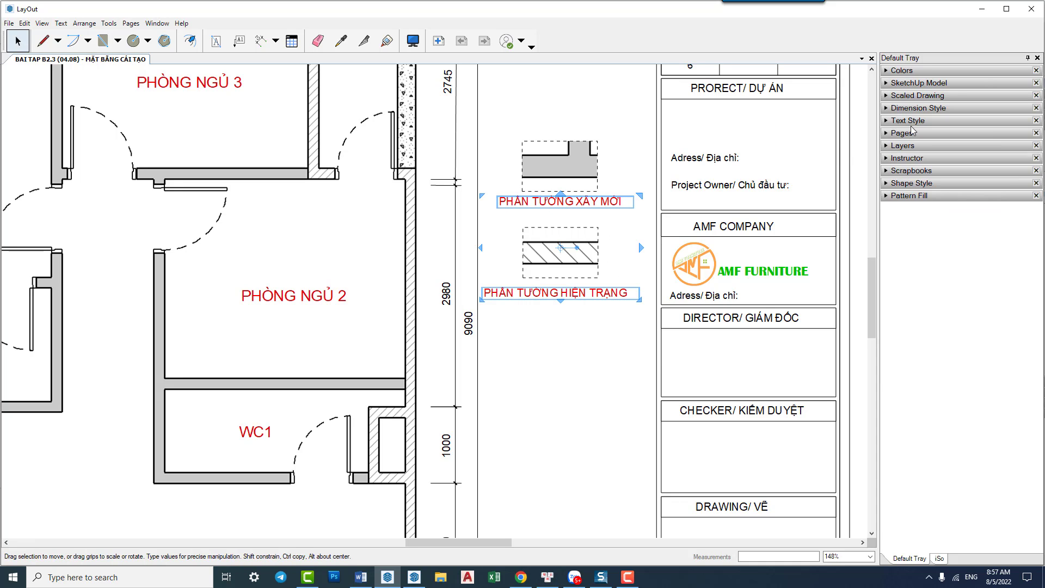
{"action": "left_click", "coordinate": [909, 120]}
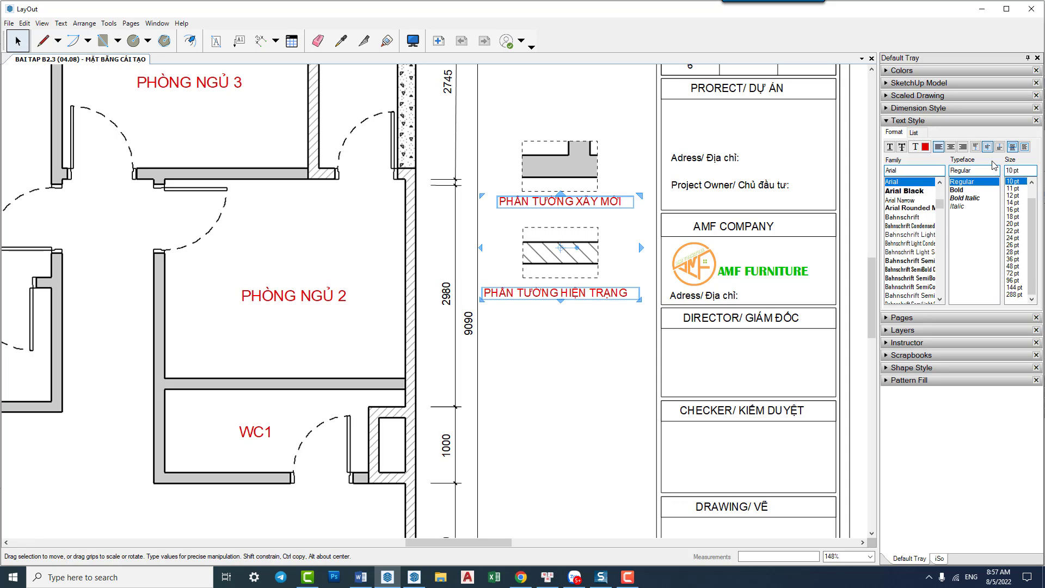
{"action": "left_click", "coordinate": [953, 149]}
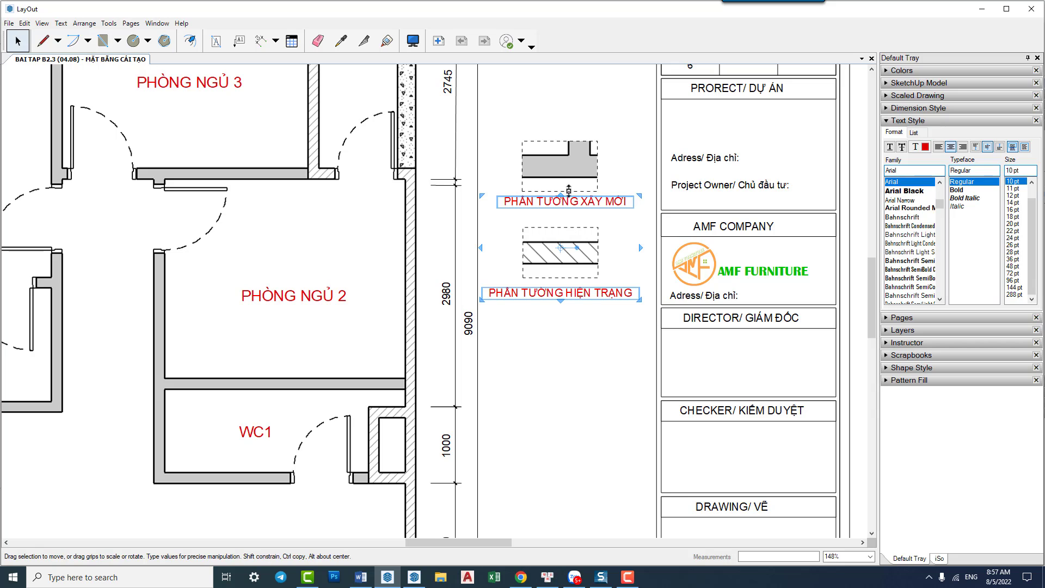
{"action": "left_click", "coordinate": [580, 341]}
Check the PHẦN TƯỜNG XÂY MỚI label and zoom out to the full MAT BANG CAI TAO sheet
{"action": "scroll", "coordinate": [587, 262], "scroll_direction": "down", "scroll_amount": 1}
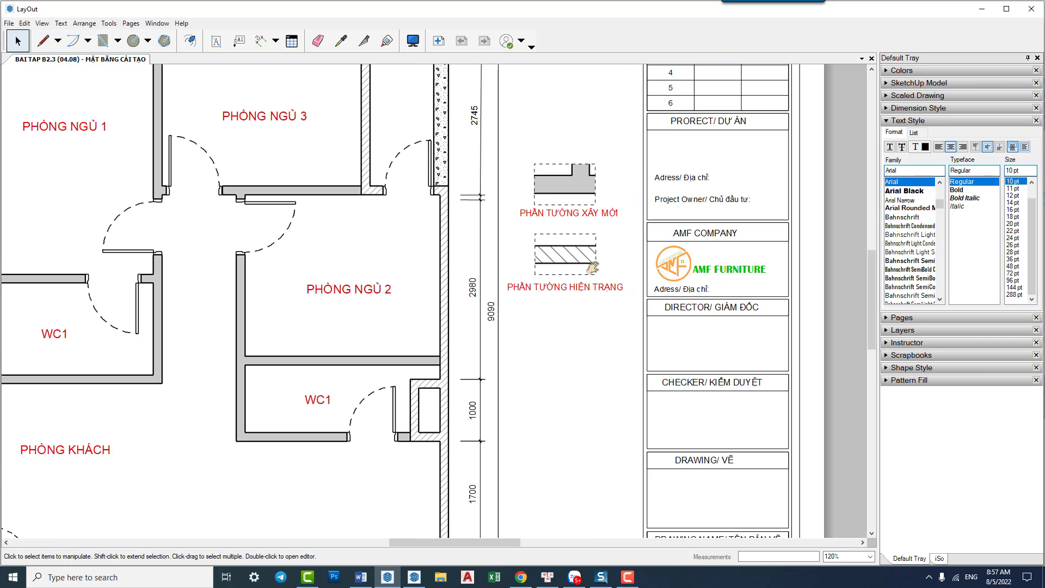
{"action": "scroll", "coordinate": [592, 267], "scroll_direction": "down", "scroll_amount": 1}
{"action": "left_click", "coordinate": [602, 194]}
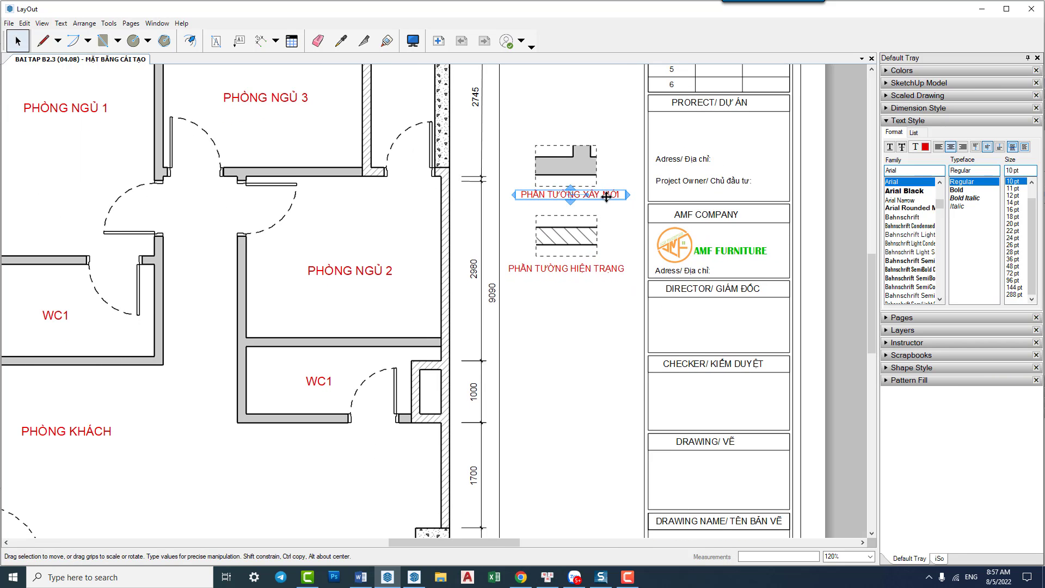
{"action": "left_click", "coordinate": [556, 280]}
{"action": "scroll", "coordinate": [557, 280], "scroll_direction": "down", "scroll_amount": 2}
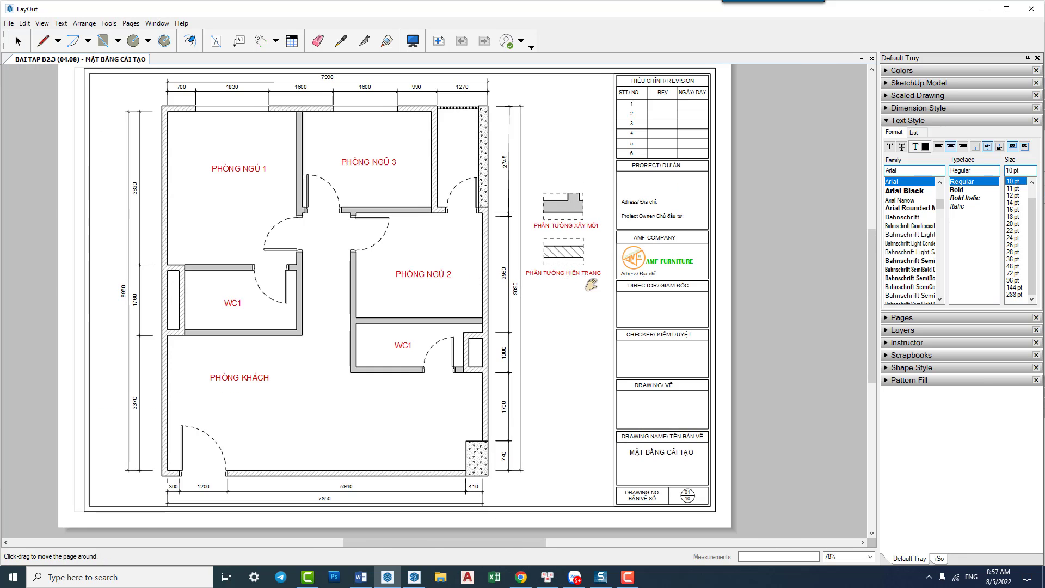
{"action": "scroll", "coordinate": [603, 289], "scroll_direction": "down", "scroll_amount": 1}
{"action": "middle_click_drag", "start_coordinate": [603, 289], "coordinate": [571, 285]}
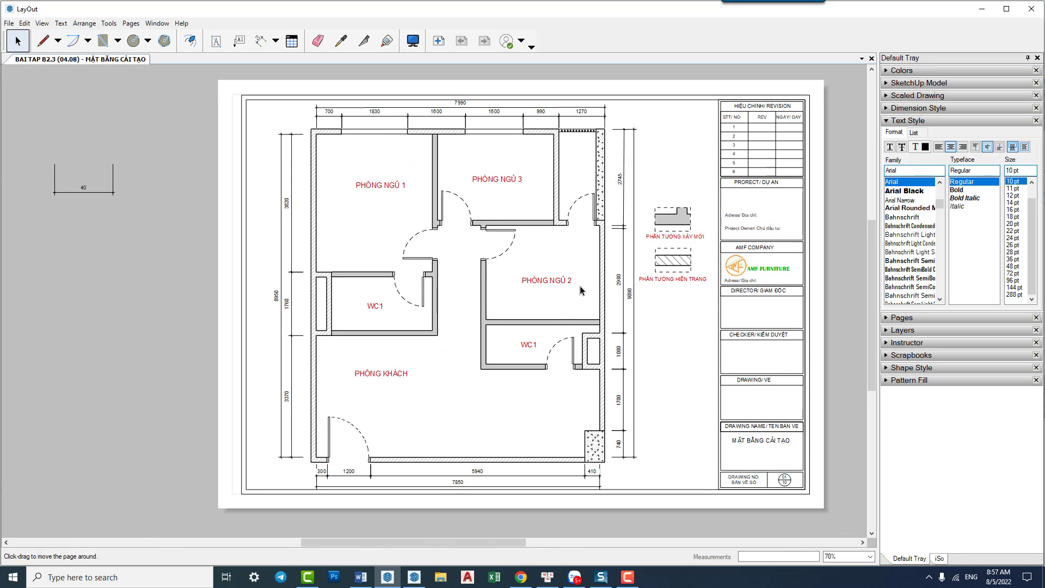